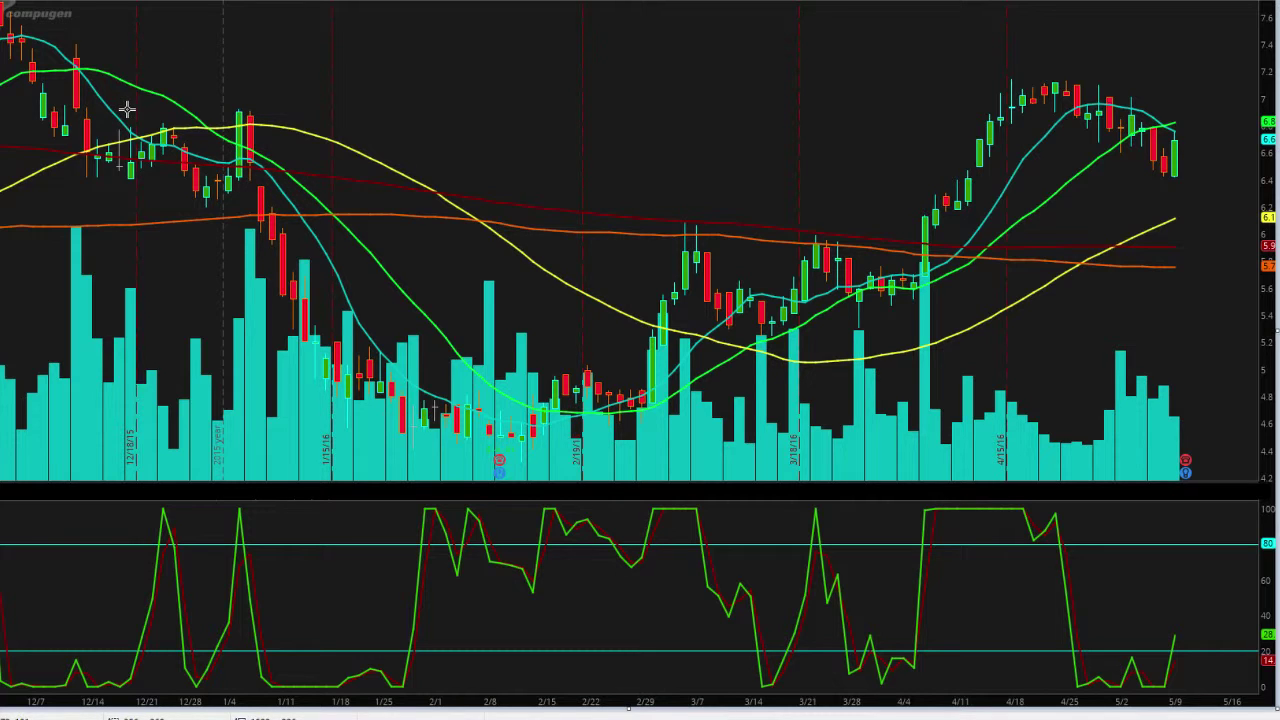
# Step: Circle the candles at the early-December high and remove the circle
pyautogui.moveTo(1, 65)
pyautogui.mouseDown()
pyautogui.moveTo(34, 2)
pyautogui.moveTo(50, 4)
pyautogui.mouseUp()
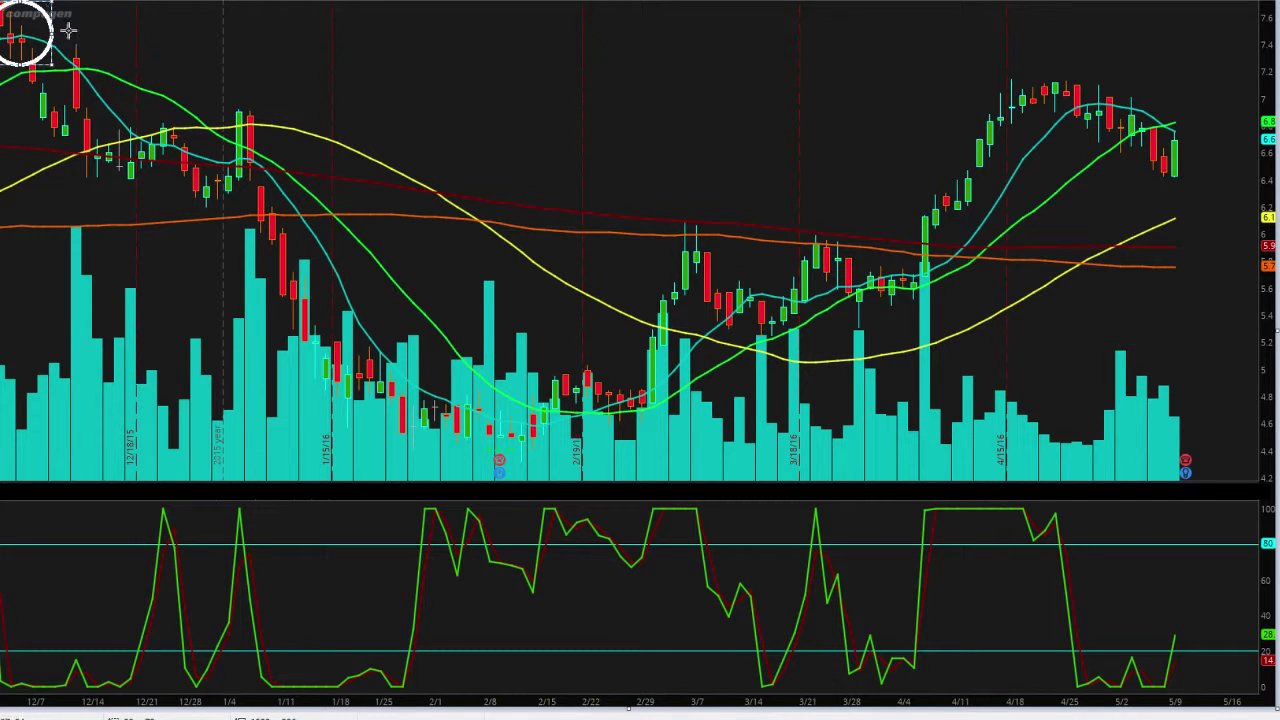
pyautogui.hotkey('ctrl', 'z')
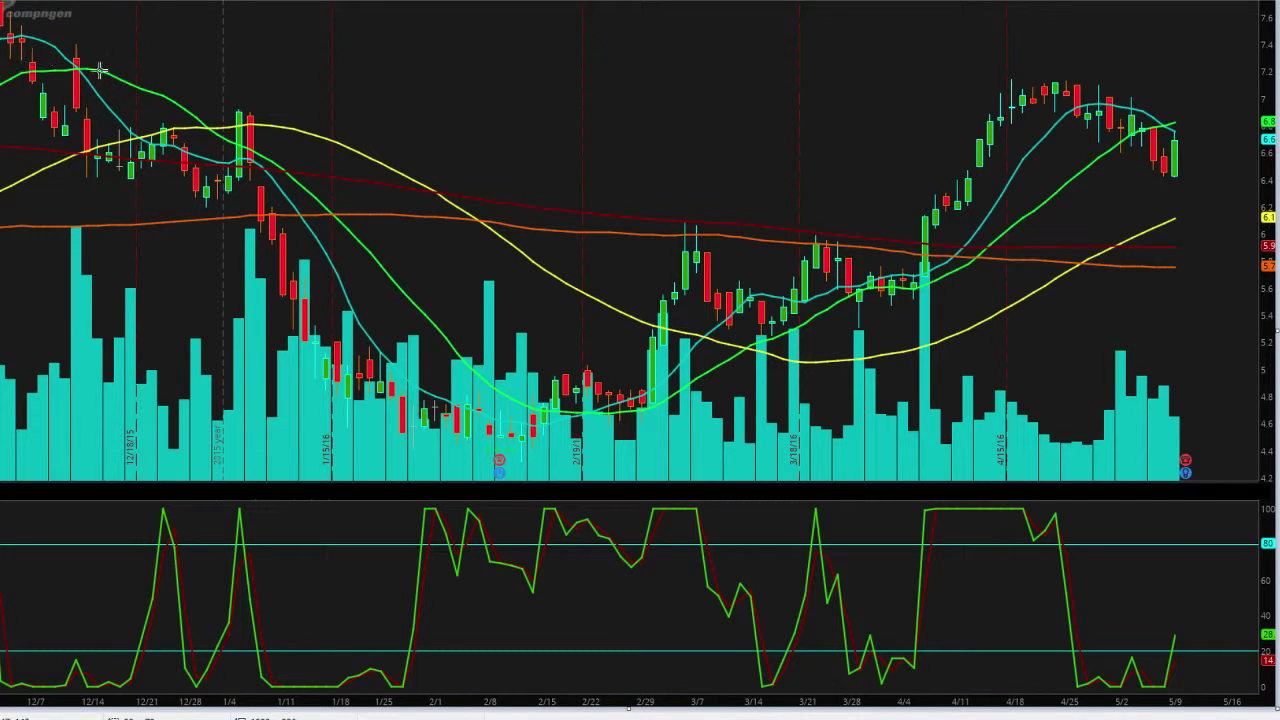
pyautogui.moveTo(39, 6); pyautogui.dragTo(1, 43)
pyautogui.press('Delete')
# Step: Circle four successive lower lows on the decline from December to February and undo the circles
pyautogui.moveTo(30, 84)
pyautogui.mouseDown()
pyautogui.moveTo(57, 128)
pyautogui.moveTo(124, 180)
pyautogui.mouseUp()
pyautogui.moveTo(170, 145)
pyautogui.mouseDown()
pyautogui.moveTo(226, 214)
pyautogui.moveTo(250, 214)
pyautogui.mouseUp()
pyautogui.moveTo(282, 300)
pyautogui.mouseDown()
pyautogui.moveTo(394, 405)
pyautogui.moveTo(485, 418)
pyautogui.moveTo(549, 466)
pyautogui.mouseUp()
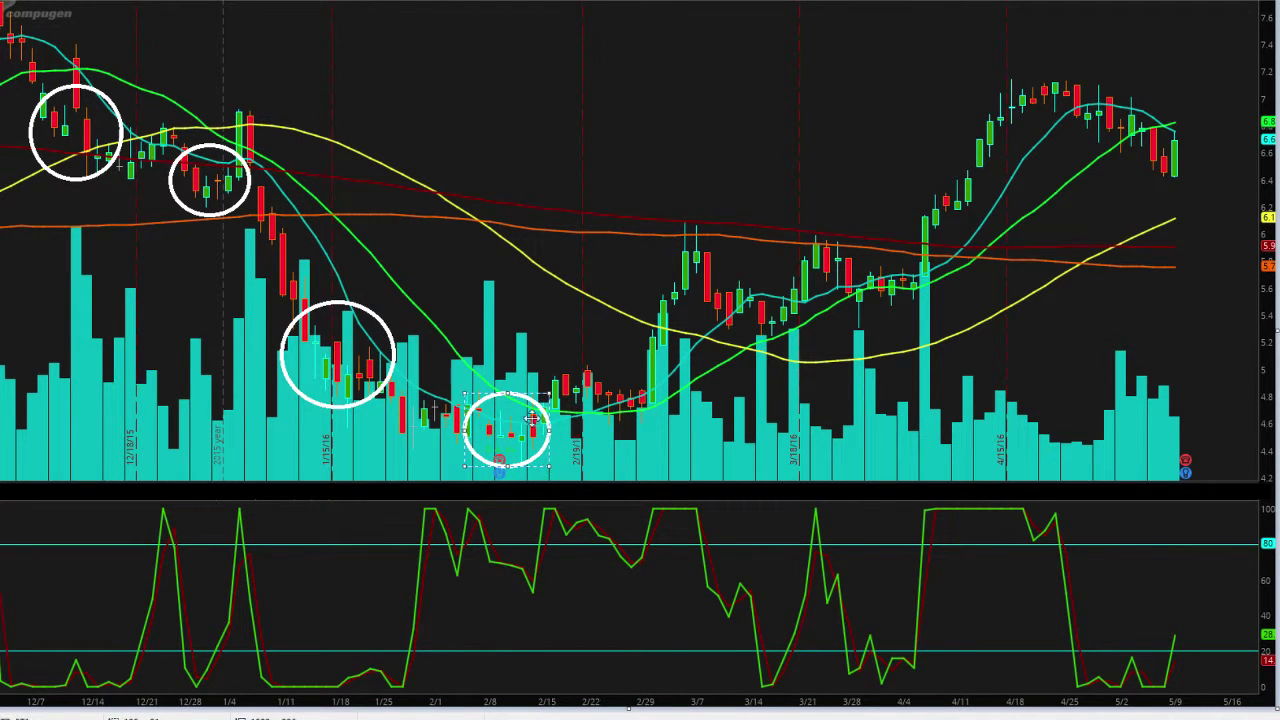
pyautogui.hotkey('ctrl', 'z')
pyautogui.hotkey('ctrl', 'z')
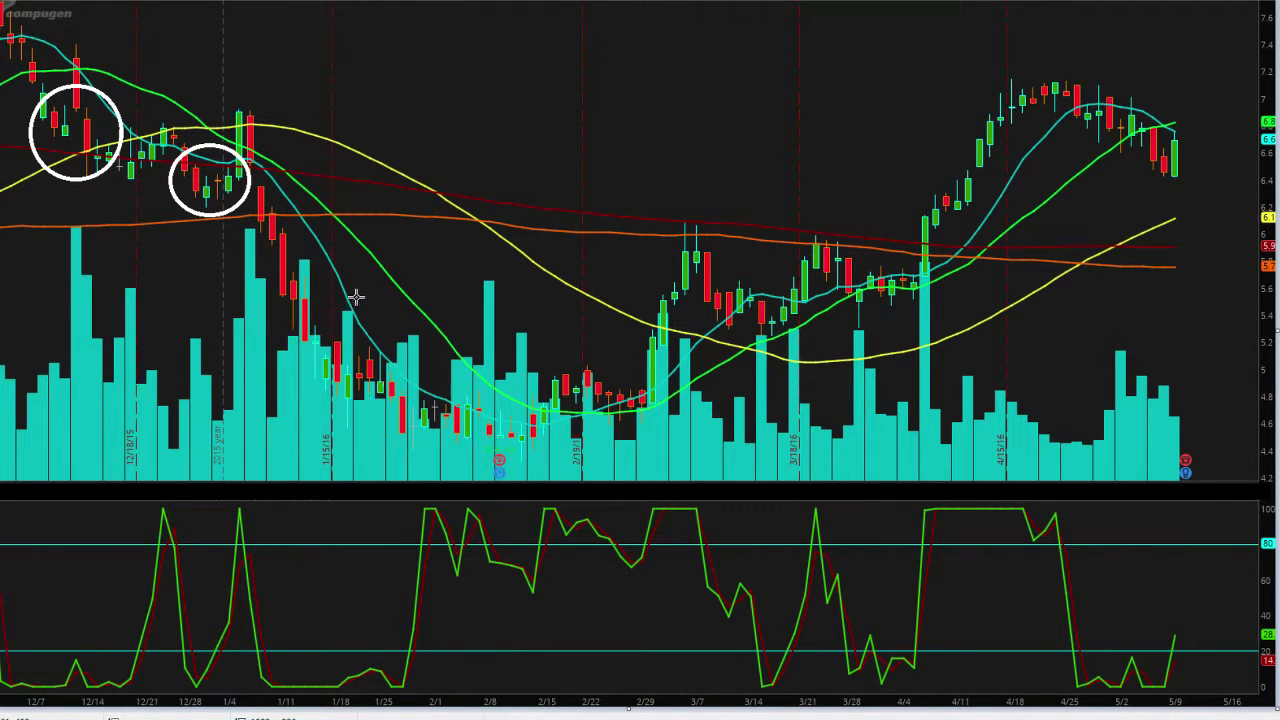
pyautogui.hotkey('ctrl', 'z')
pyautogui.hotkey('ctrl', 'z')
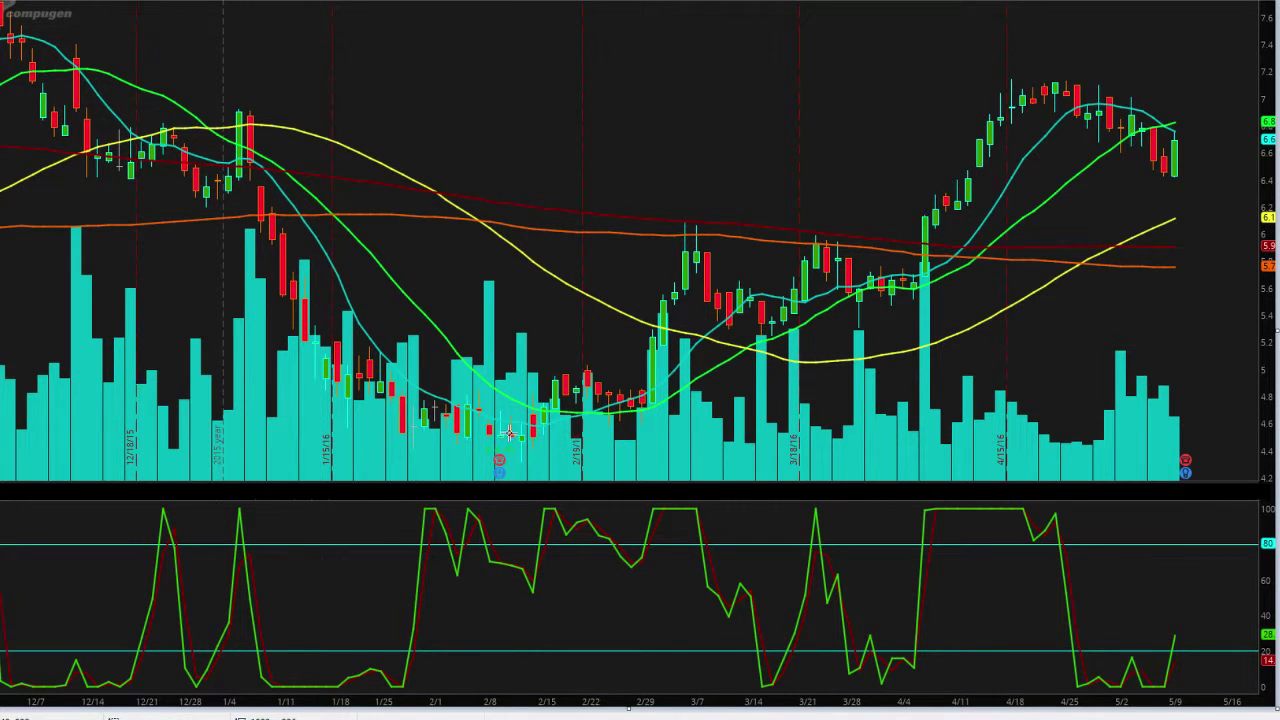
# Step: Circle five successive higher lows on the advance from the February bottom to the latest candles and undo the circles
pyautogui.moveTo(497, 418); pyautogui.dragTo(553, 484)
pyautogui.moveTo(598, 373); pyautogui.dragTo(660, 428)
pyautogui.moveTo(706, 294); pyautogui.dragTo(806, 370)
pyautogui.moveTo(847, 271); pyautogui.dragTo(932, 336)
pyautogui.moveTo(1123, 105); pyautogui.dragTo(1207, 208)
pyautogui.hotkey('ctrl', 'z')
pyautogui.hotkey('ctrl', 'z')
pyautogui.hotkey('ctrl', 'z')
pyautogui.hotkey('ctrl', 'z')
pyautogui.hotkey('ctrl', 'z')
# Step: Try a horizontal line at the February low and a short one at the latest candle, deleting each
pyautogui.moveTo(521, 461); pyautogui.dragTo(1265, 462)
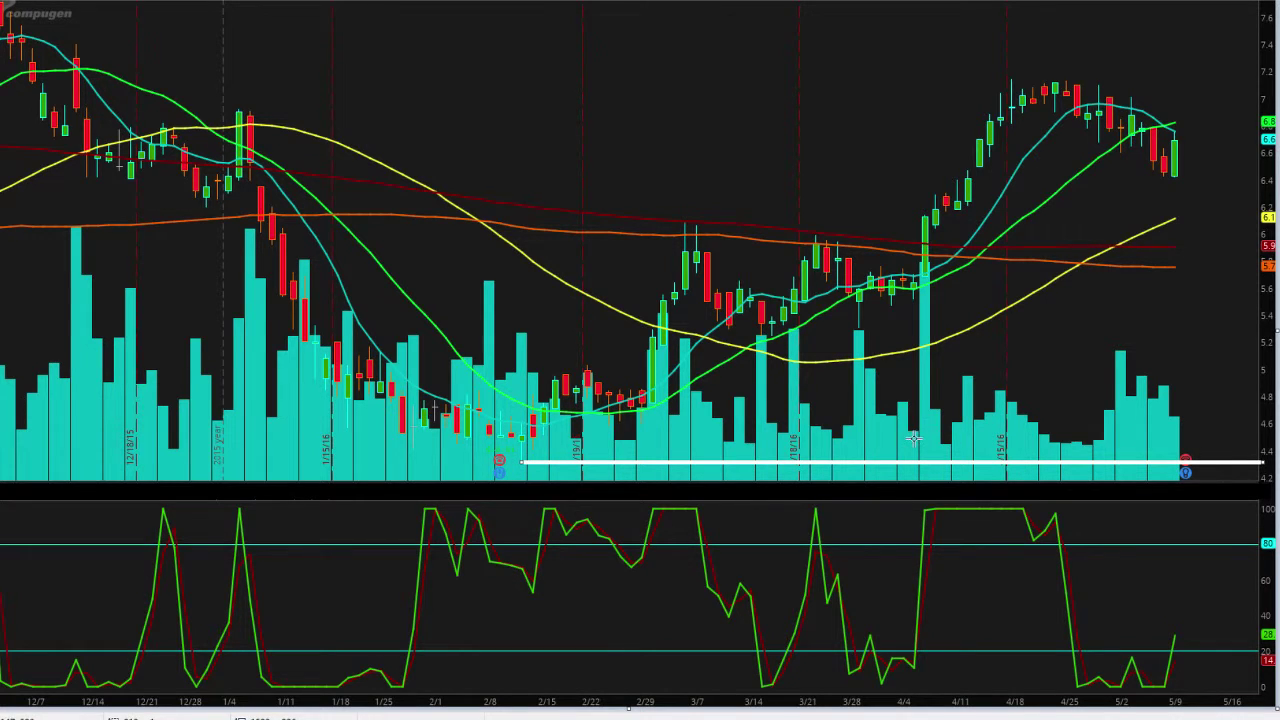
pyautogui.press('Delete')
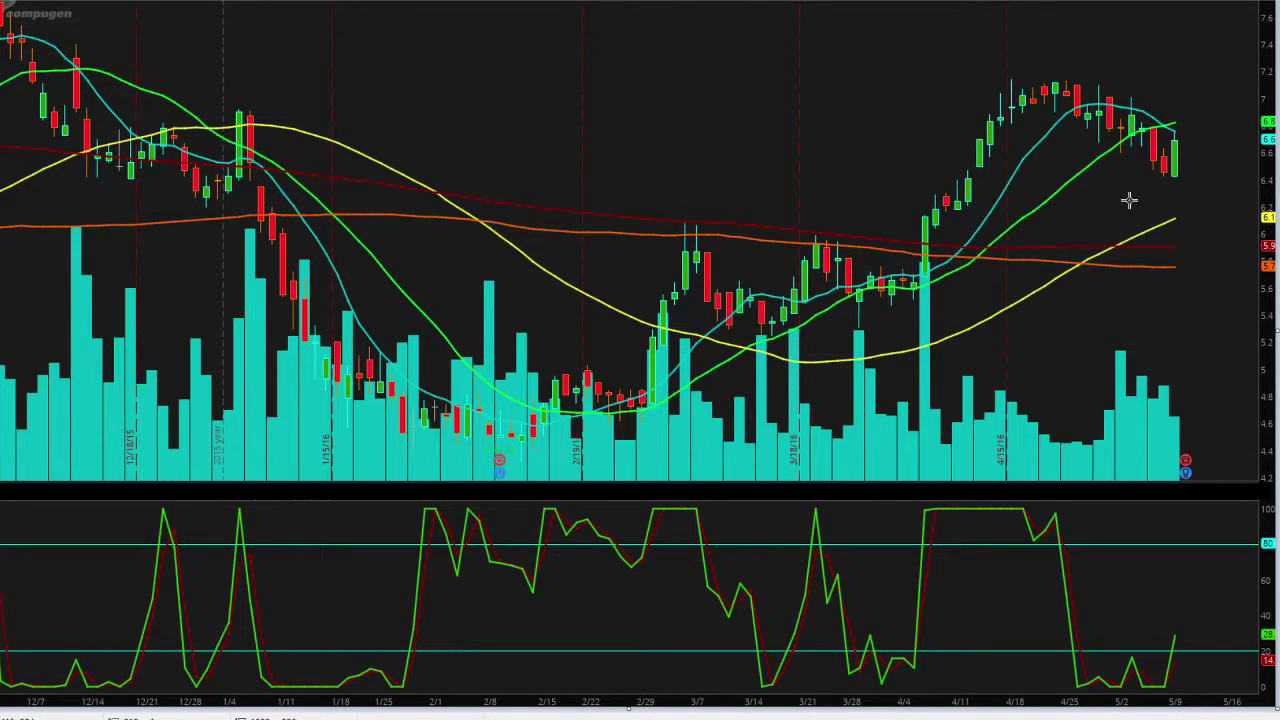
pyautogui.moveTo(1173, 142); pyautogui.dragTo(1262, 142)
pyautogui.press('Delete')
# Step: Draw a rising trendline from the February low along the higher lows, extended past the latest candle
pyautogui.moveTo(522, 460); pyautogui.dragTo(1240, 160)
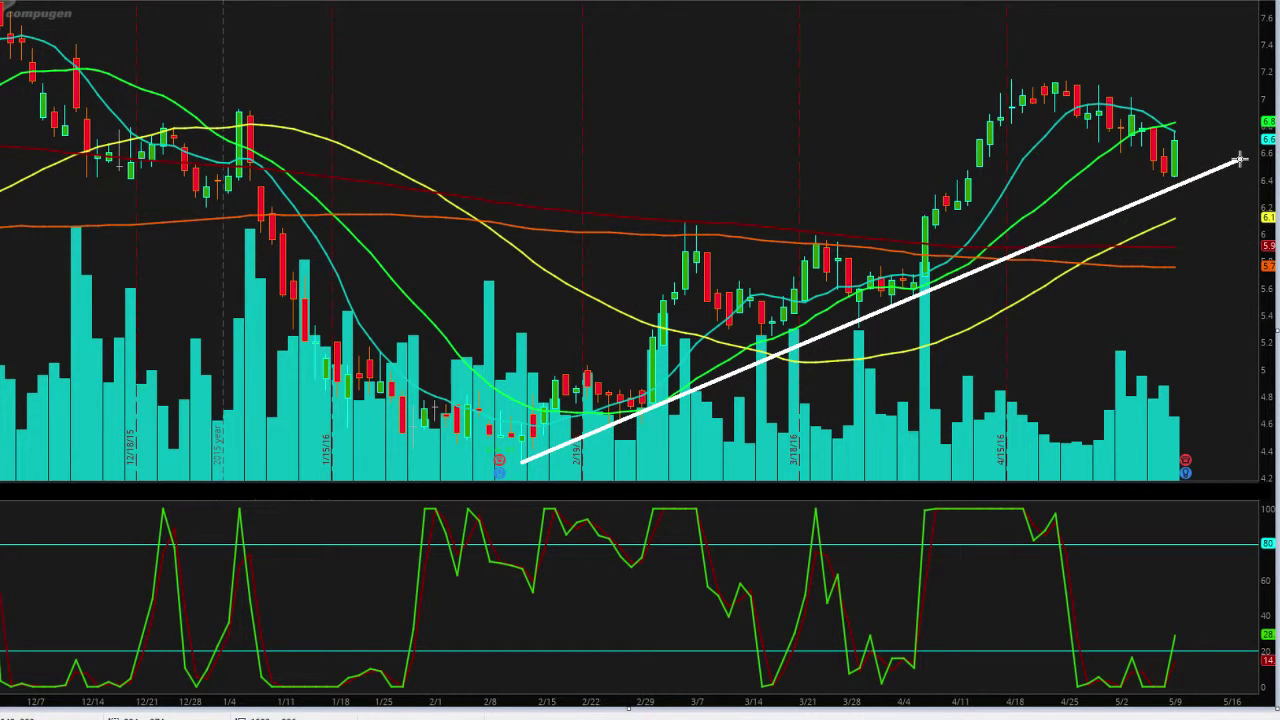
pyautogui.moveTo(1240, 160); pyautogui.dragTo(1268, 138)
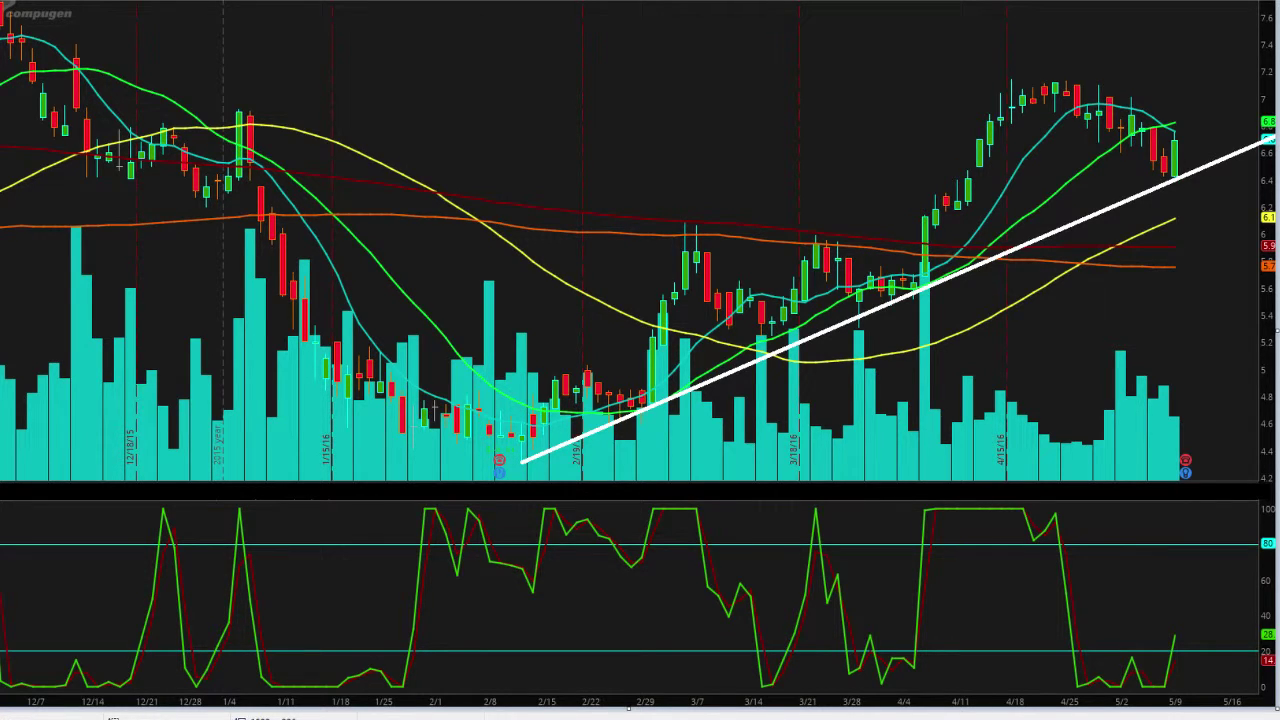
# Step: Circle the late-February, early-April and early-May pullbacks to the trendline and undo the circles
pyautogui.moveTo(588, 377); pyautogui.dragTo(662, 448)
pyautogui.press('Delete')
pyautogui.moveTo(584, 374); pyautogui.dragTo(661, 434)
pyautogui.moveTo(858, 262); pyautogui.dragTo(934, 320)
pyautogui.moveTo(1146, 135); pyautogui.dragTo(1211, 205)
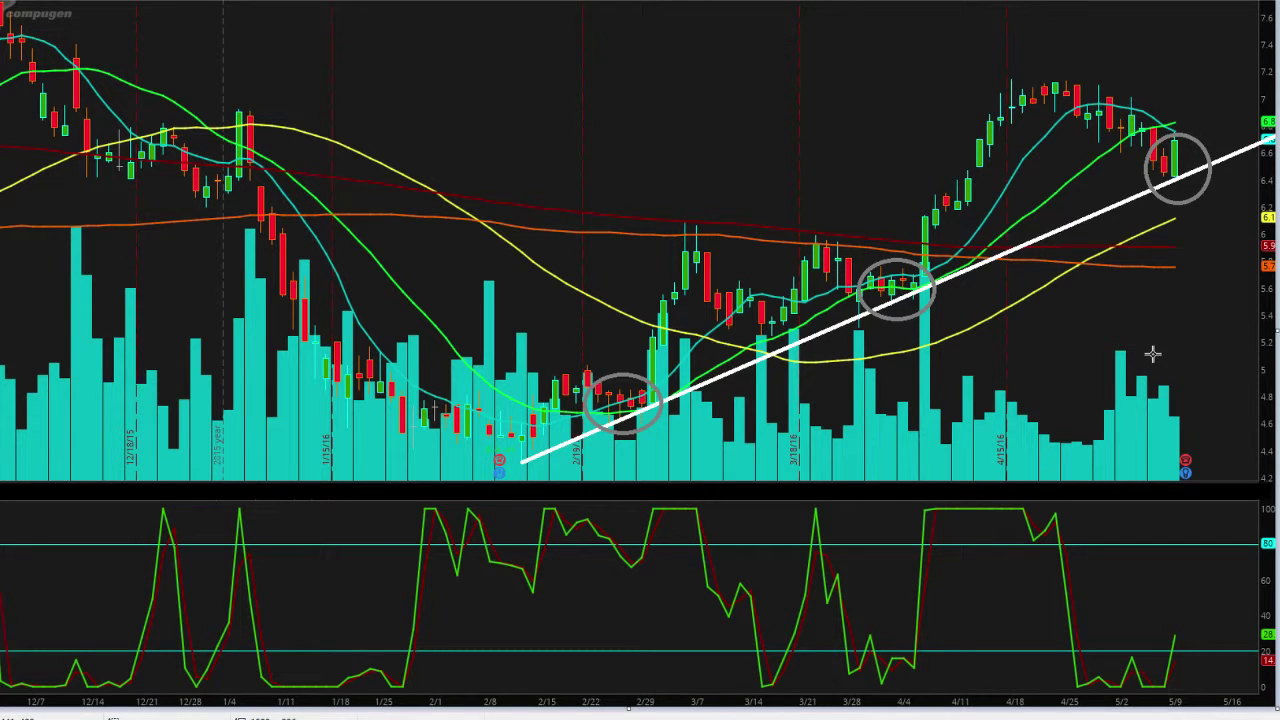
pyautogui.hotkey('ctrl', 'z')
pyautogui.hotkey('ctrl', 'z')
pyautogui.hotkey('ctrl', 'z')
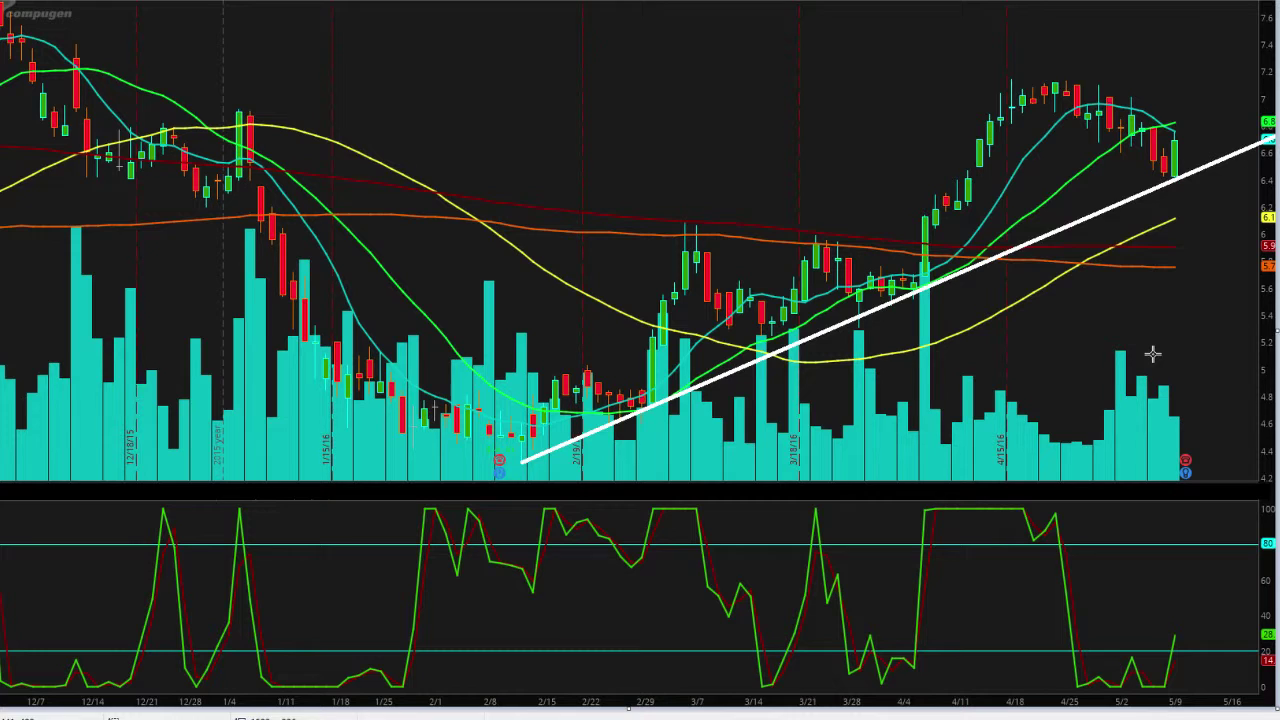
# Step: Mark the three trendline bounces once more with circles, and undo the circles and the trendline
pyautogui.moveTo(605, 366); pyautogui.dragTo(681, 449)
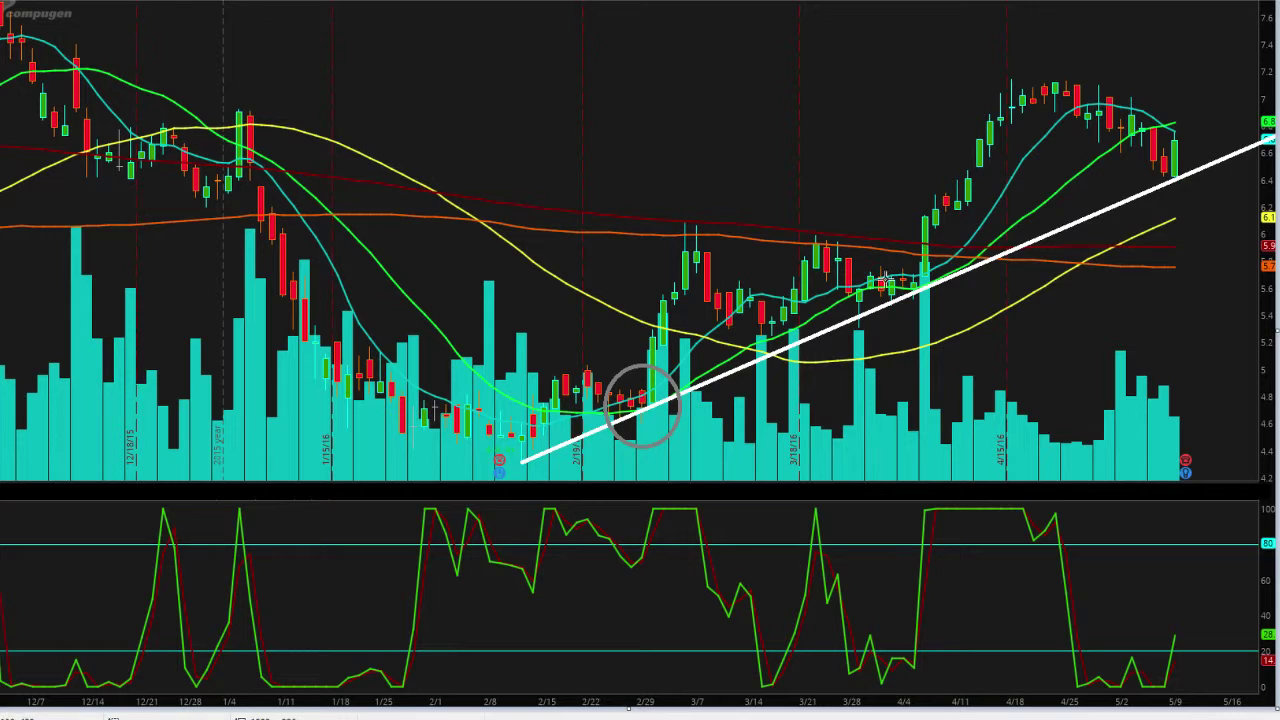
pyautogui.moveTo(881, 252); pyautogui.dragTo(943, 309)
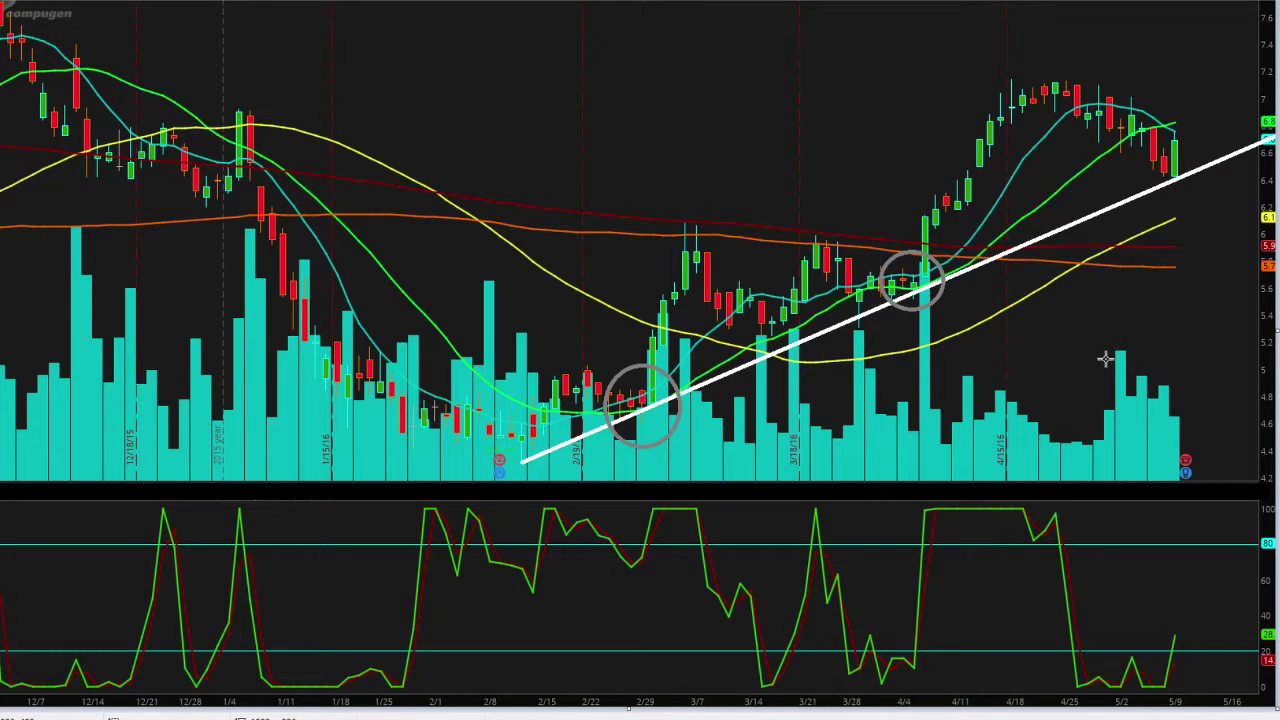
pyautogui.moveTo(1150, 157); pyautogui.dragTo(1198, 198)
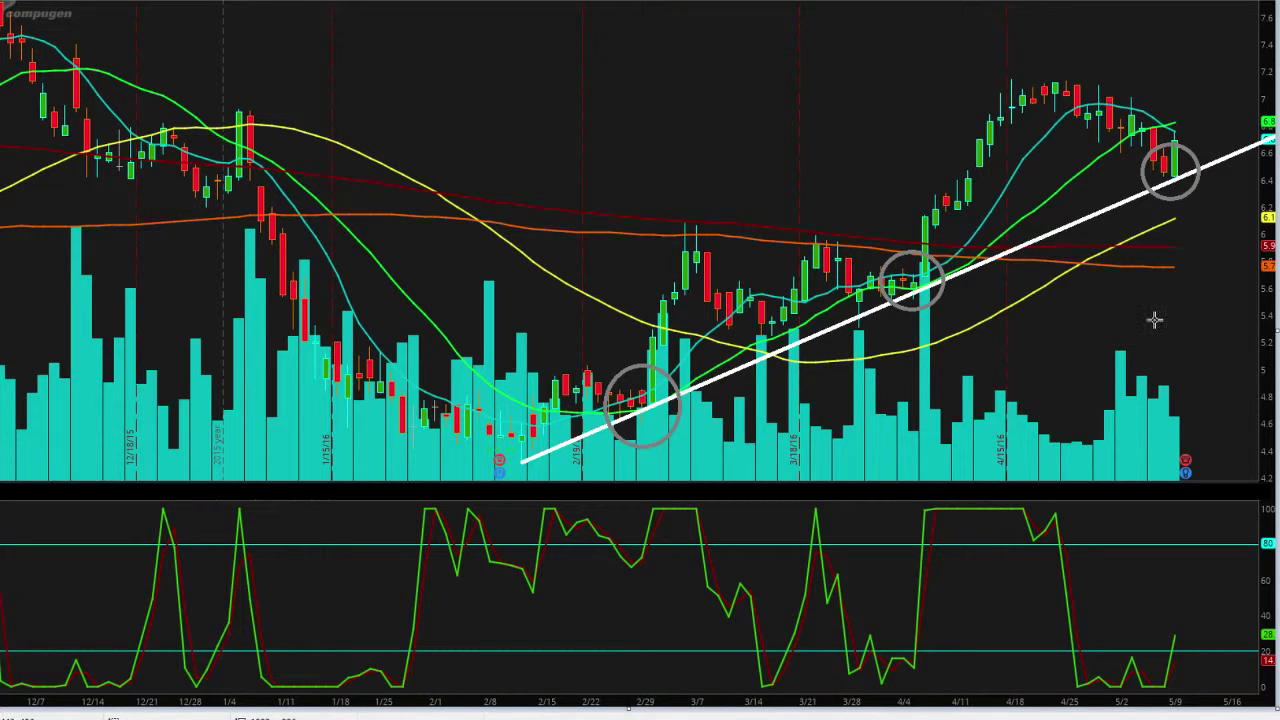
pyautogui.hotkey('ctrl', 'z')
pyautogui.hotkey('ctrl', 'z')
pyautogui.hotkey('ctrl', 'z')
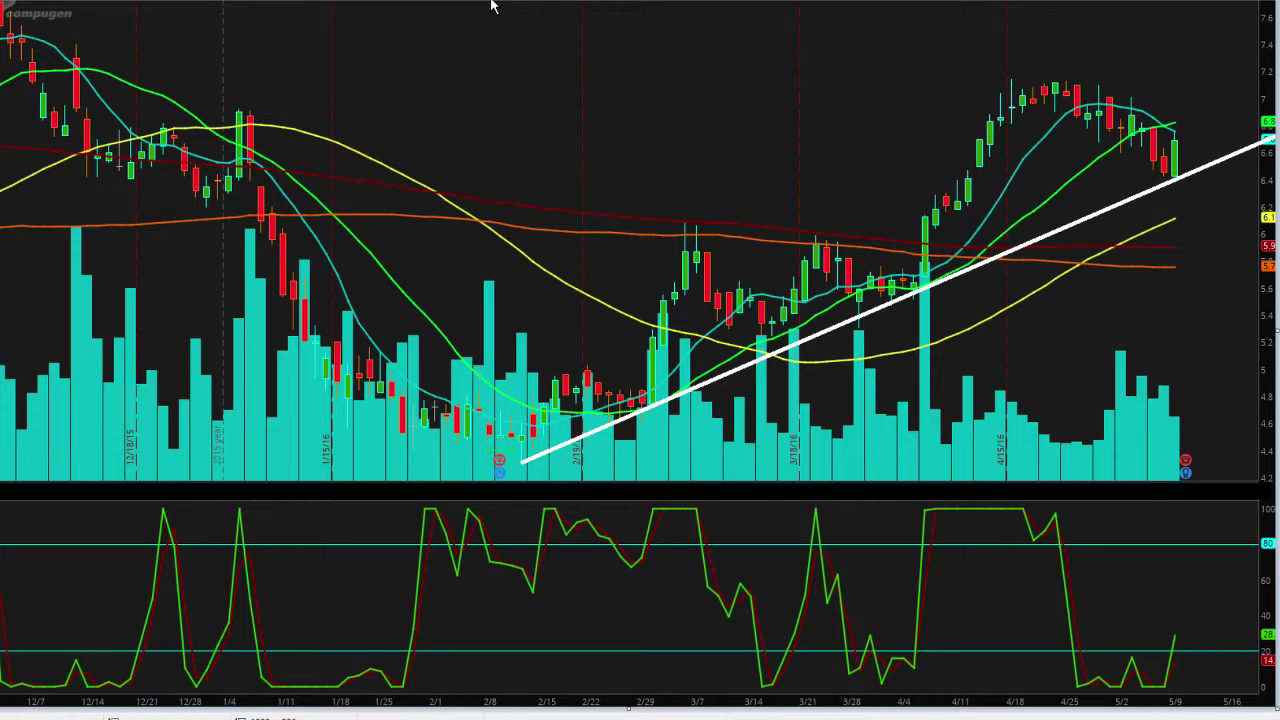
pyautogui.hotkey('ctrl', 'z')
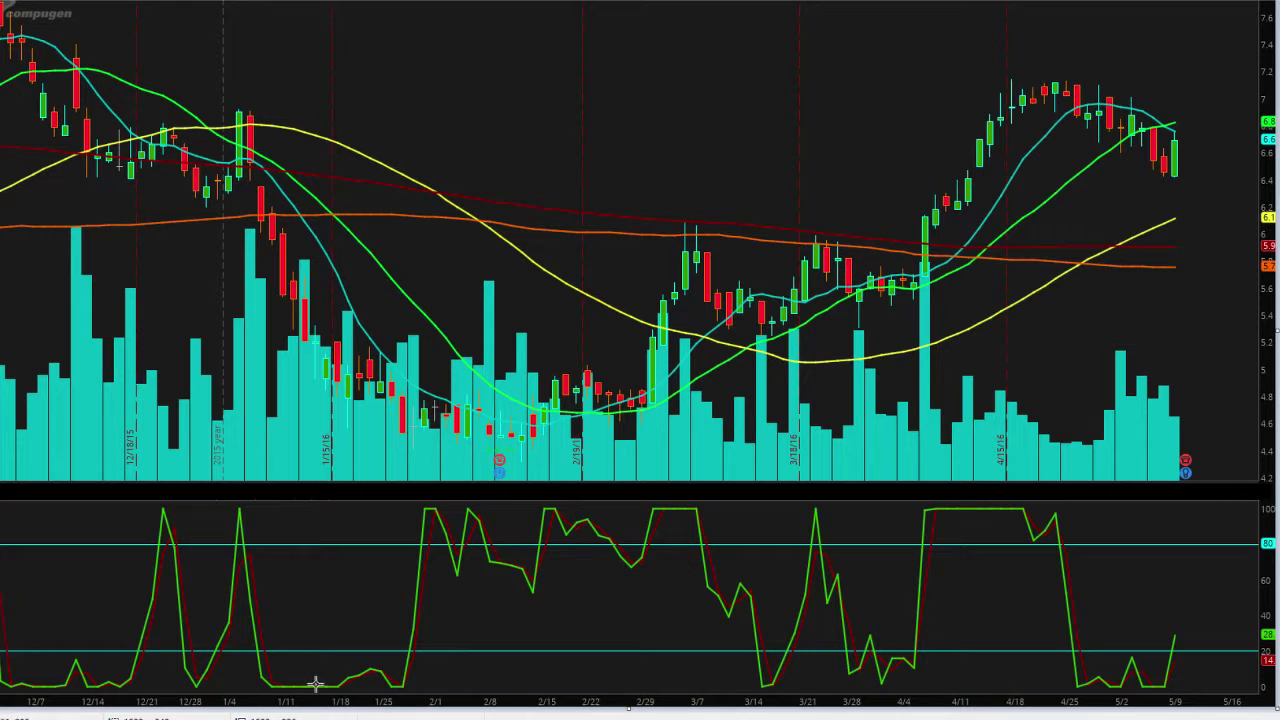
# Step: Draw vertical lines from the stochastic lows near 1/11, mid-March and late April up to the matching price candles
pyautogui.moveTo(284, 684); pyautogui.dragTo(281, 300)
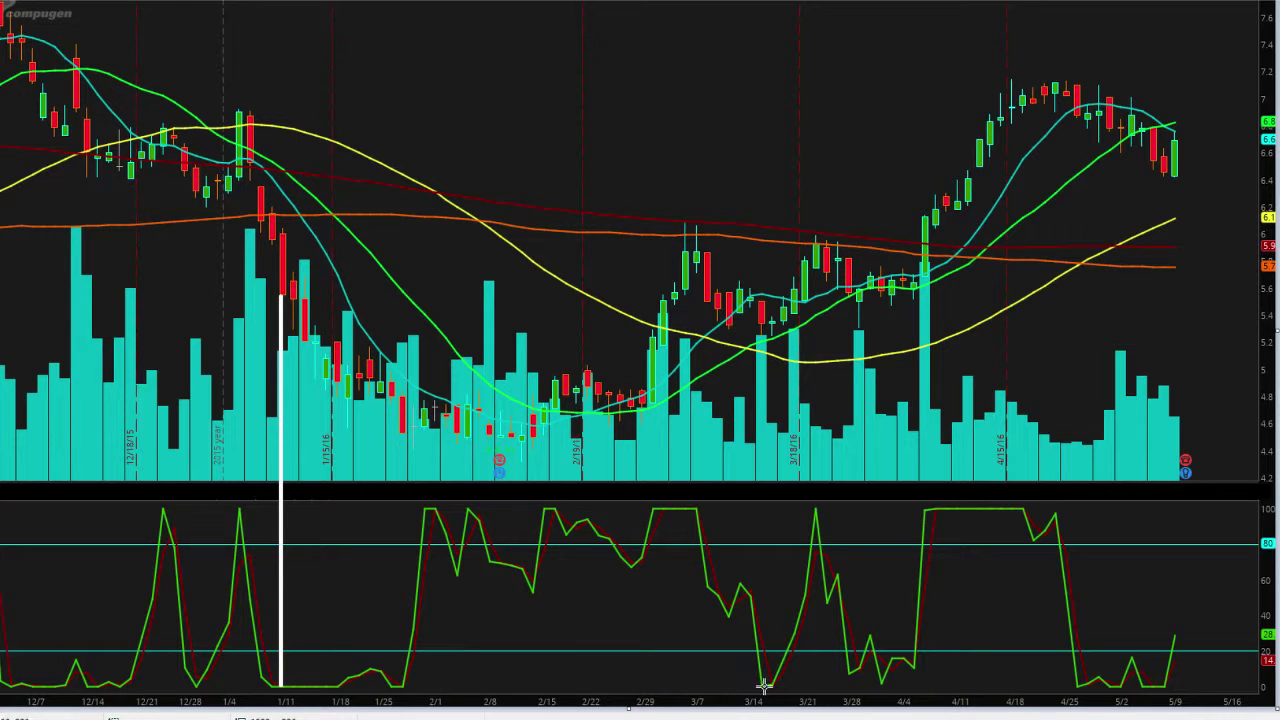
pyautogui.moveTo(770, 684); pyautogui.dragTo(780, 338)
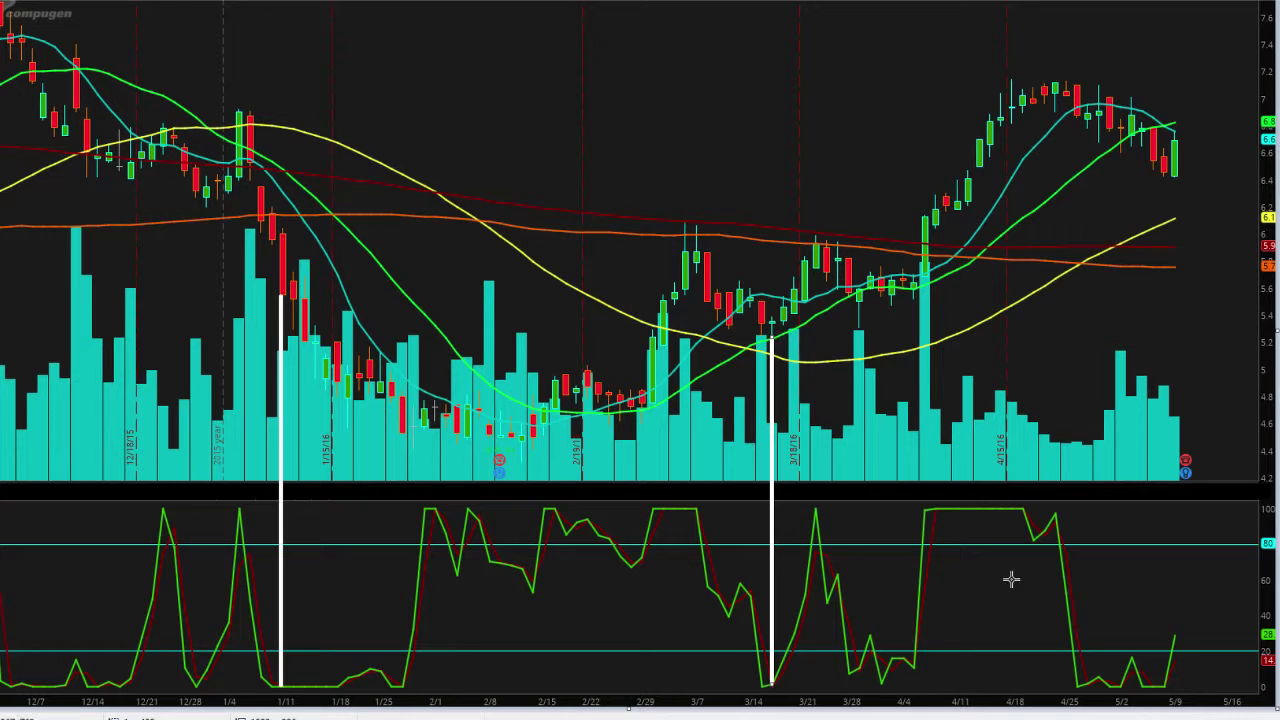
pyautogui.moveTo(1089, 683); pyautogui.dragTo(1058, 126)
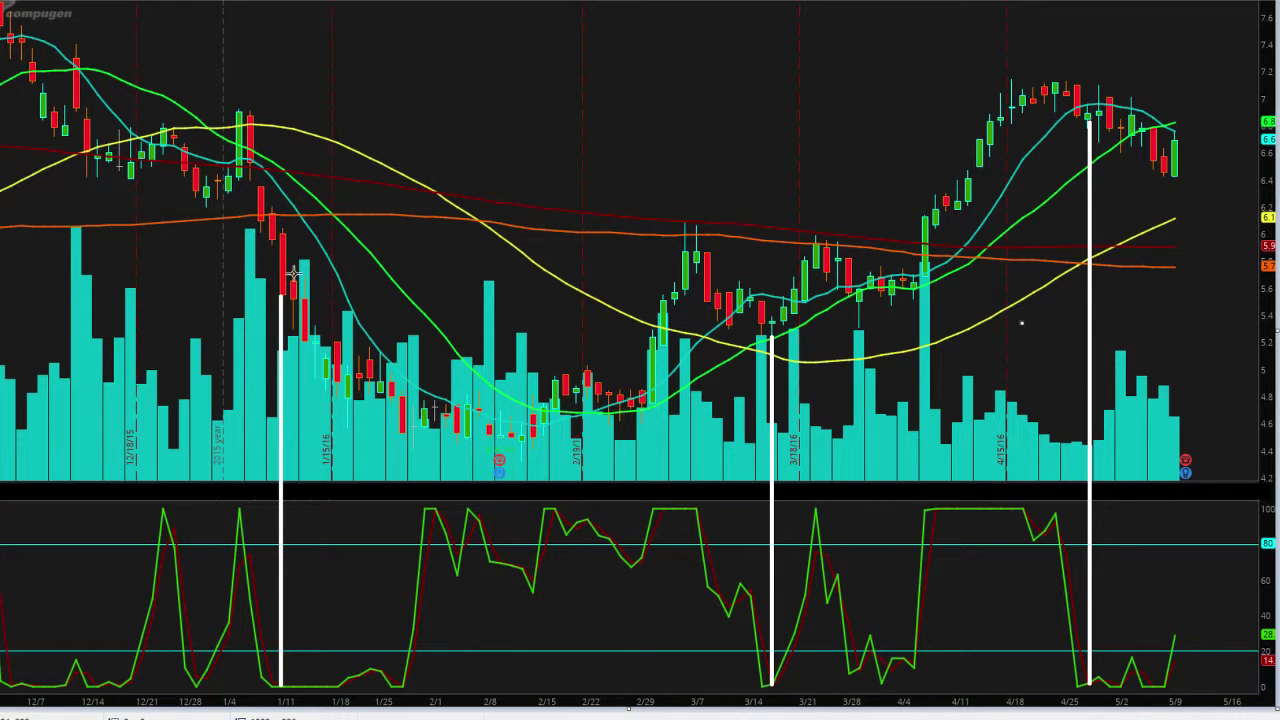
# Step: Draw a descending line linking the January price mark to the mid-March price mark, redoing the misplaced first attempt
pyautogui.moveTo(258, 284)
pyautogui.mouseDown()
pyautogui.moveTo(468, 402)
pyautogui.moveTo(920, 380)
pyautogui.moveTo(988, 353)
pyautogui.moveTo(984, 375)
pyautogui.mouseUp()
pyautogui.hotkey('ctrl', 'z')
pyautogui.moveTo(278, 296)
pyautogui.mouseDown()
pyautogui.moveTo(871, 366)
pyautogui.moveTo(912, 346)
pyautogui.mouseUp()
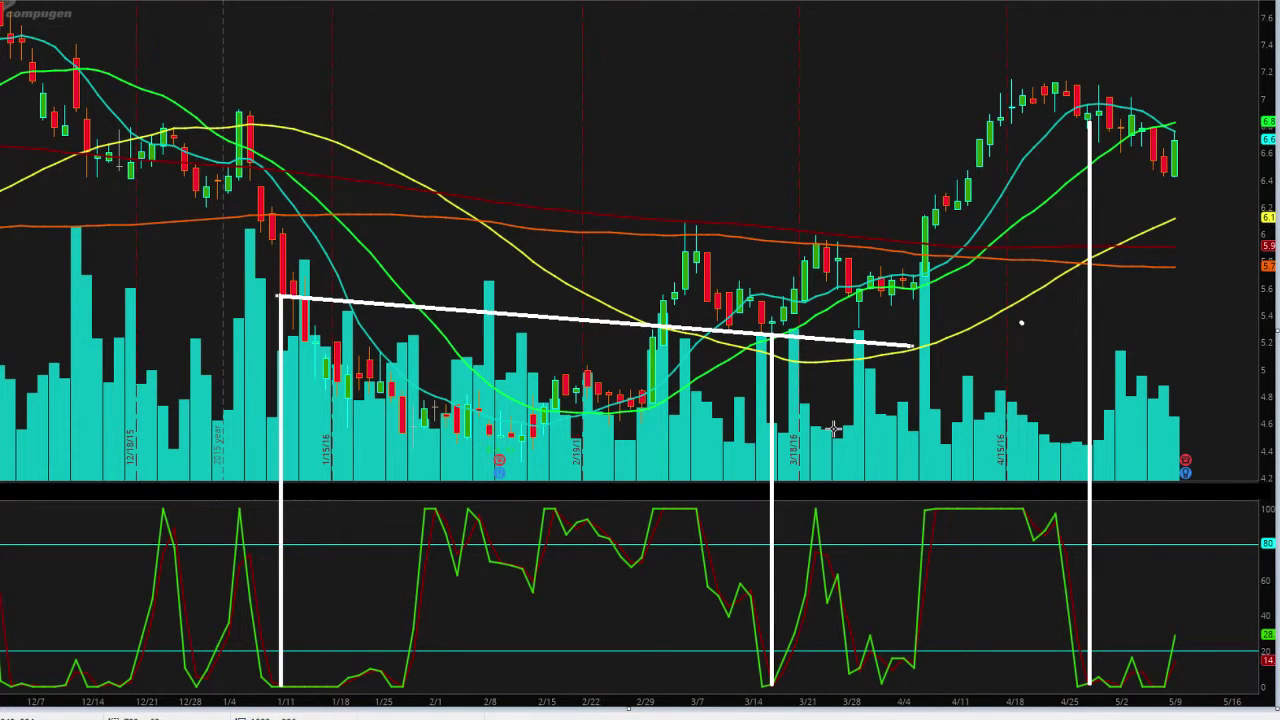
# Step: Circle the price action from mid-February to late March and the February bottom, and remove both circles
pyautogui.moveTo(533, 206)
pyautogui.mouseDown()
pyautogui.moveTo(834, 457)
pyautogui.moveTo(885, 460)
pyautogui.mouseUp()
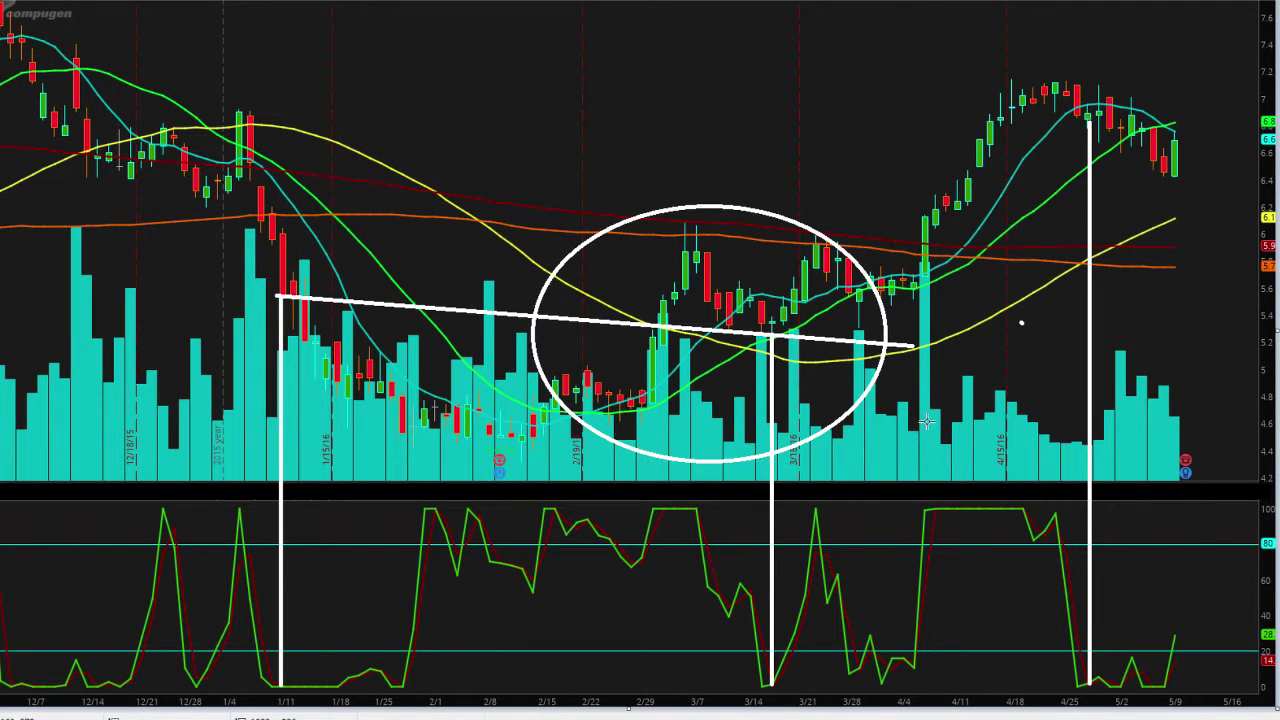
pyautogui.moveTo(474, 358); pyautogui.dragTo(610, 478)
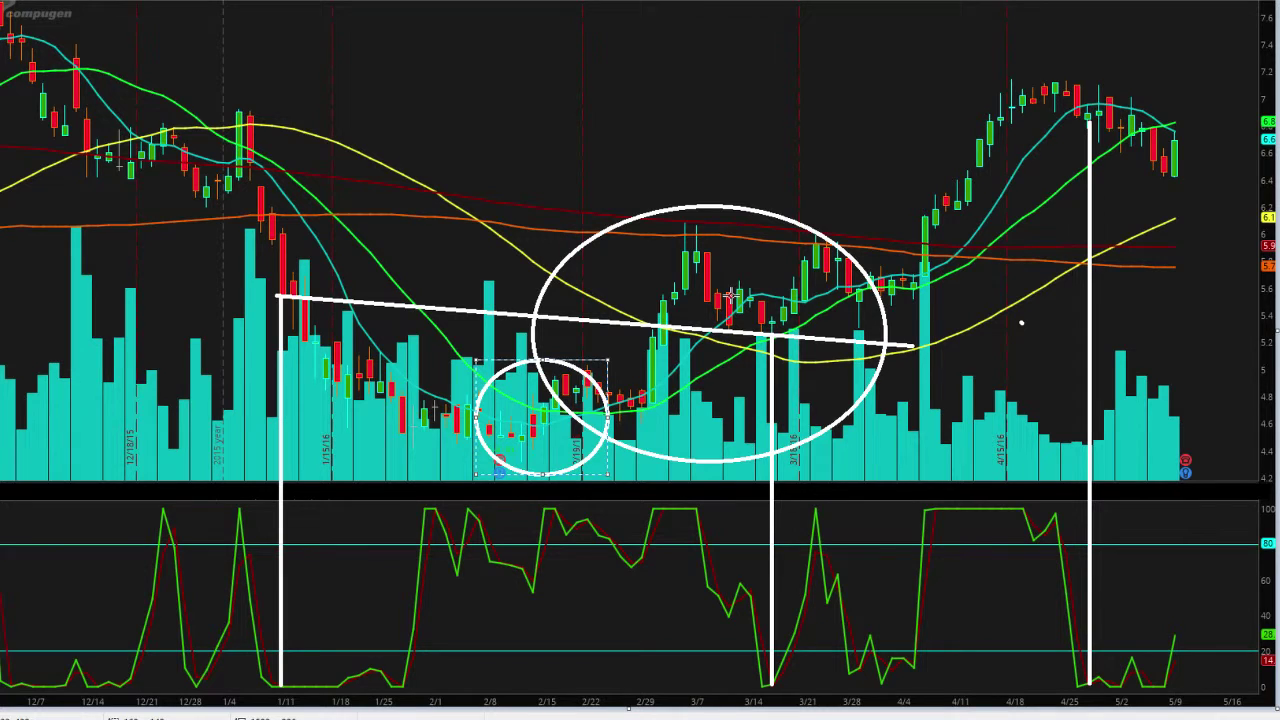
pyautogui.press('Delete')
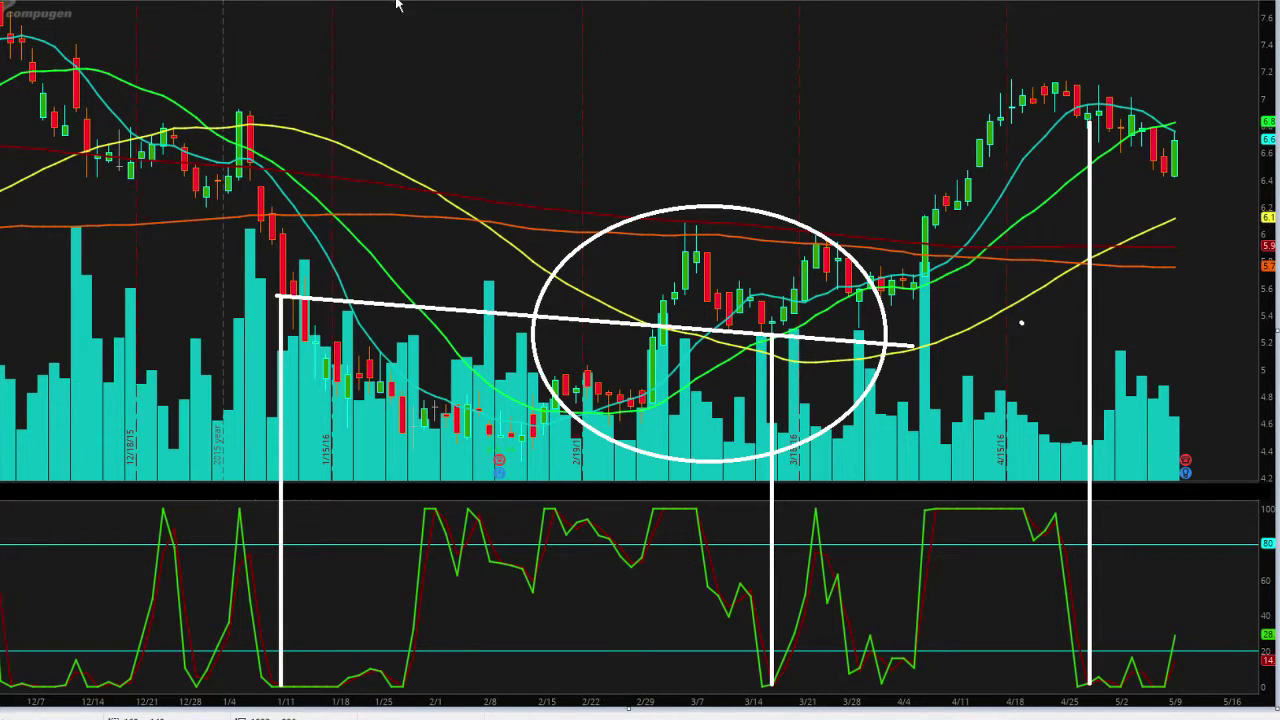
pyautogui.hotkey('ctrl', 'z')
# Step: Try a line continuing from the mid-March mark, and delete it along with the descending connector and vertical lines
pyautogui.moveTo(771, 324); pyautogui.dragTo(1261, 389)
pyautogui.press('Delete')
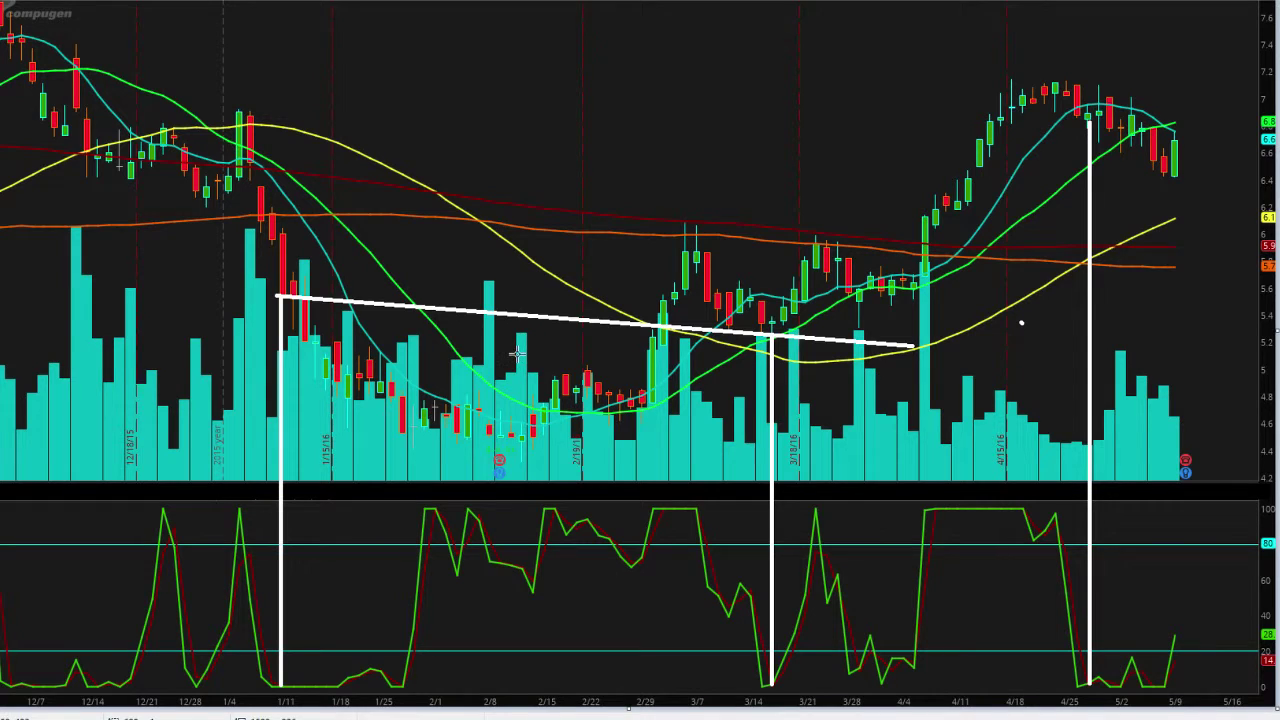
pyautogui.press('Delete')
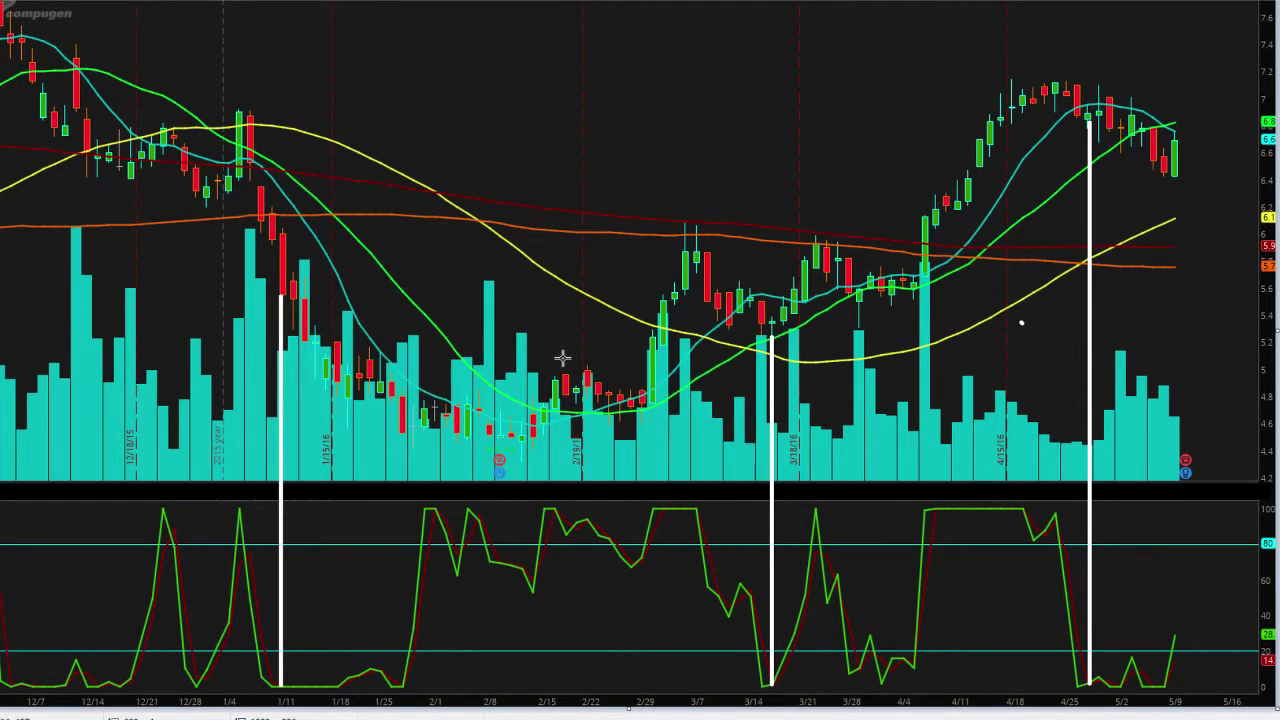
pyautogui.press('Delete')
pyautogui.press('Delete')
pyautogui.press('Delete')
# Step: Redraw the mid-March and late-April vertical lines, try a rising line between their price marks, and undo all of them
pyautogui.moveTo(767, 682); pyautogui.dragTo(748, 332)
pyautogui.moveTo(1080, 674); pyautogui.dragTo(1028, 122)
pyautogui.moveTo(594, 506)
pyautogui.mouseDown()
pyautogui.moveTo(624, 462)
pyautogui.moveTo(923, 228)
pyautogui.mouseUp()
pyautogui.hotkey('ctrl', 'z')
pyautogui.moveTo(724, 345)
pyautogui.mouseDown()
pyautogui.moveTo(1051, 206)
pyautogui.moveTo(1157, 106)
pyautogui.moveTo(1146, 90)
pyautogui.mouseUp()
pyautogui.hotkey('ctrl', 'z')
pyautogui.hotkey('ctrl', 'z')
pyautogui.hotkey('ctrl', 'z')
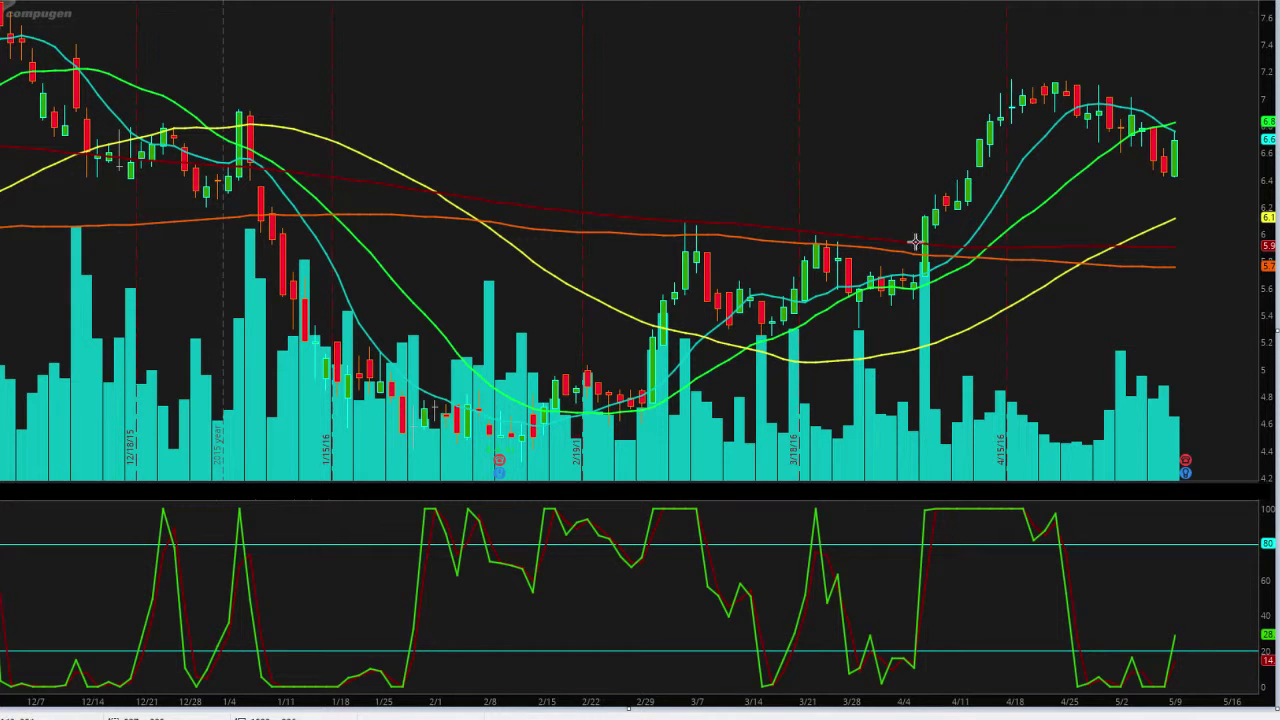
# Step: Try a rising trendline from the February low and short horizontal levels at the successive higher lows, and undo them all
pyautogui.moveTo(519, 458)
pyautogui.mouseDown()
pyautogui.moveTo(1200, 277)
pyautogui.moveTo(1274, 134)
pyautogui.mouseUp()
pyautogui.hotkey('ctrl', 'z')
pyautogui.moveTo(600, 397); pyautogui.dragTo(727, 397)
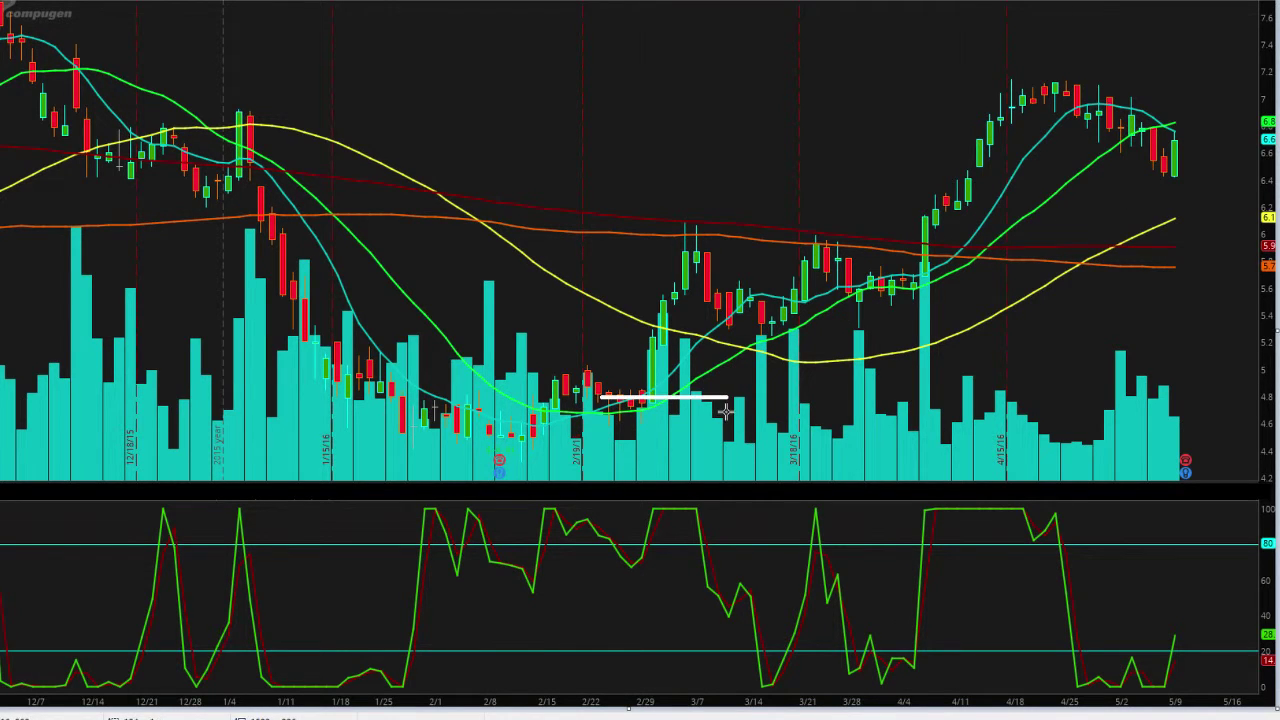
pyautogui.moveTo(740, 322)
pyautogui.mouseDown()
pyautogui.moveTo(830, 322)
pyautogui.moveTo(966, 287)
pyautogui.mouseUp()
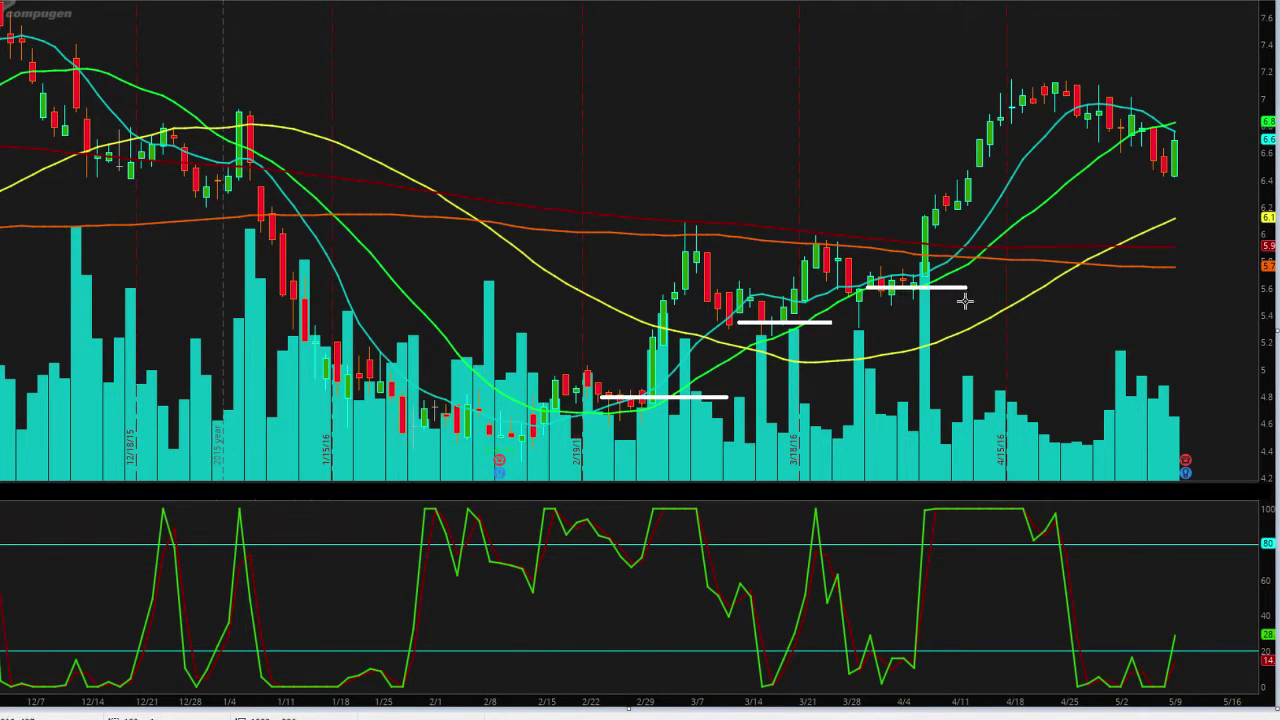
pyautogui.moveTo(1121, 167); pyautogui.dragTo(1228, 167)
pyautogui.hotkey('ctrl', 'z')
pyautogui.hotkey('ctrl', 'z')
pyautogui.hotkey('ctrl', 'z')
pyautogui.hotkey('ctrl', 'z')
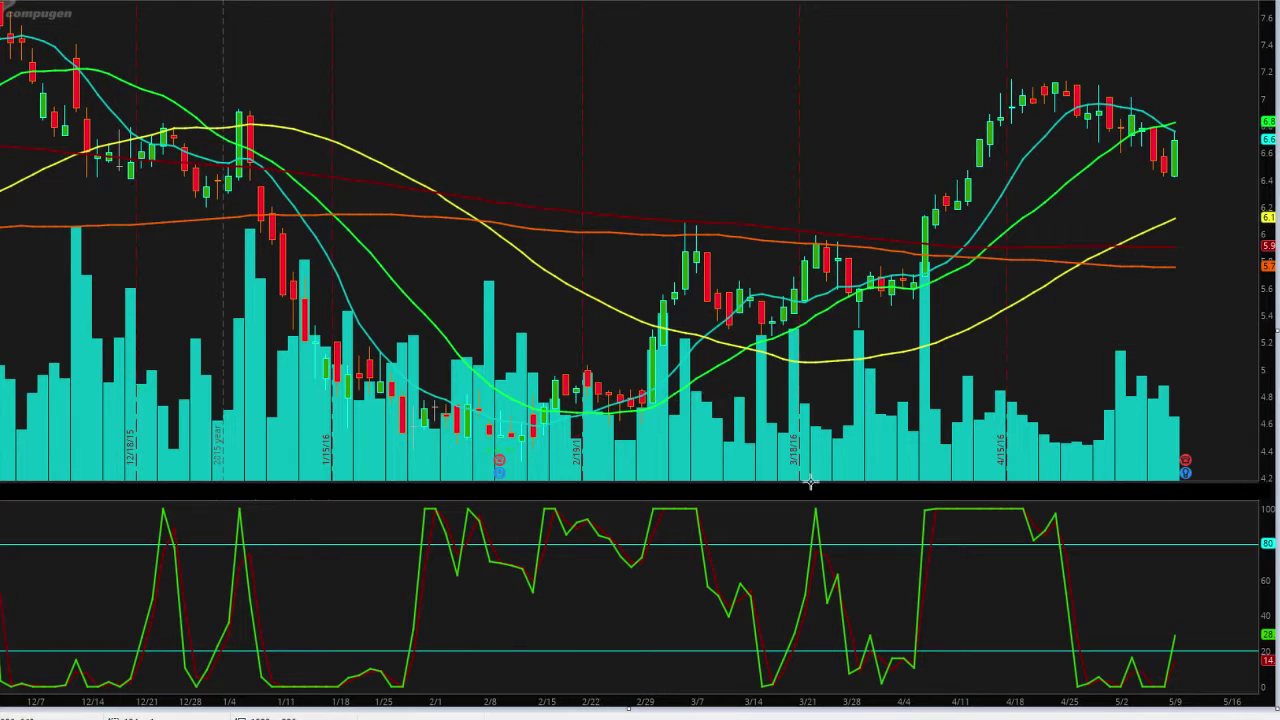
# Step: Connect the mid-March and late-April stochastic lows to their price candles with vertical lines, and undo both lines
pyautogui.moveTo(770, 682); pyautogui.dragTo(771, 331)
pyautogui.moveTo(1090, 680); pyautogui.dragTo(1090, 120)
pyautogui.hotkey('ctrl', 'z')
pyautogui.hotkey('ctrl', 'z')
# Step: Sketch a freehand stack of lines, starting with blue and yellow, in the empty area above the March candles and undo the strokes
pyautogui.moveTo(651, 81); pyautogui.dragTo(728, 74)
pyautogui.moveTo(652, 98); pyautogui.dragTo(718, 89)
pyautogui.moveTo(652, 114); pyautogui.dragTo(729, 99)
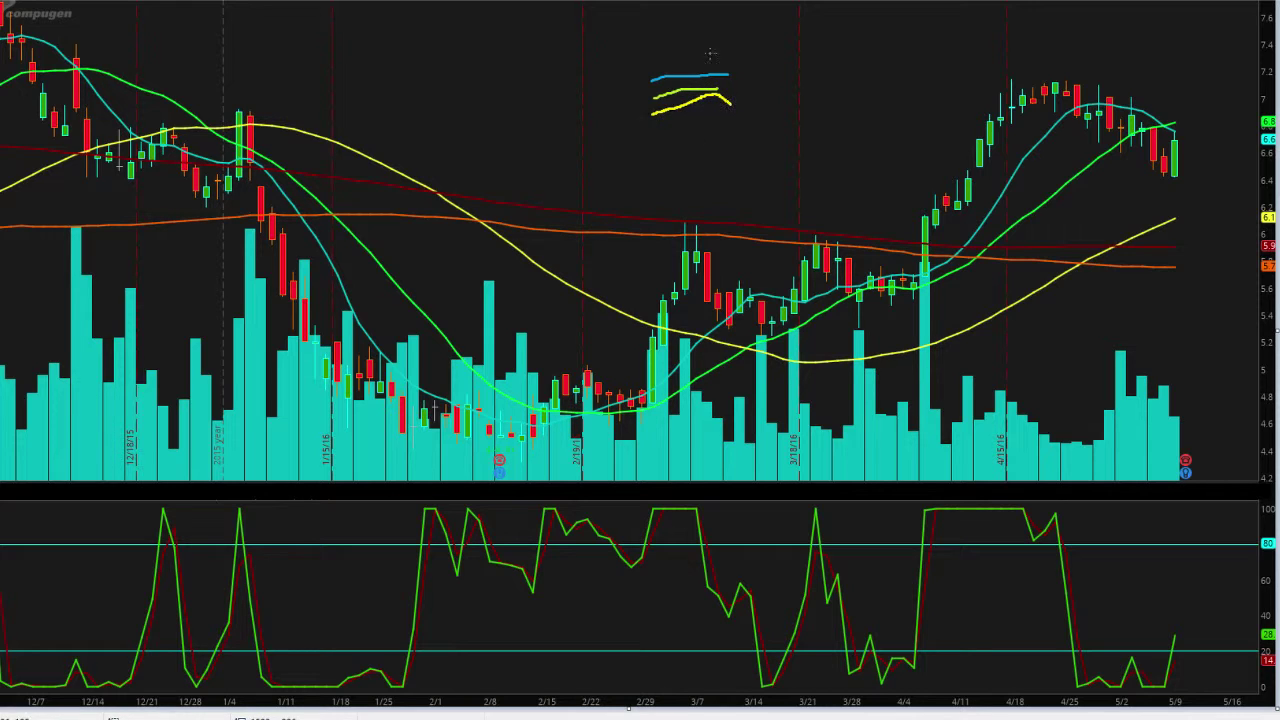
pyautogui.moveTo(655, 128); pyautogui.dragTo(732, 118)
pyautogui.moveTo(656, 142); pyautogui.dragTo(756, 135)
pyautogui.moveTo(727, 50)
pyautogui.mouseDown()
pyautogui.moveTo(602, 56)
pyautogui.moveTo(805, 62)
pyautogui.moveTo(724, 42)
pyautogui.mouseUp()
pyautogui.hotkey('ctrl', 'z')
pyautogui.hotkey('ctrl', 'z')
pyautogui.hotkey('ctrl', 'z')
pyautogui.hotkey('ctrl', 'z')
pyautogui.hotkey('ctrl', 'z')
pyautogui.hotkey('ctrl', 'z')
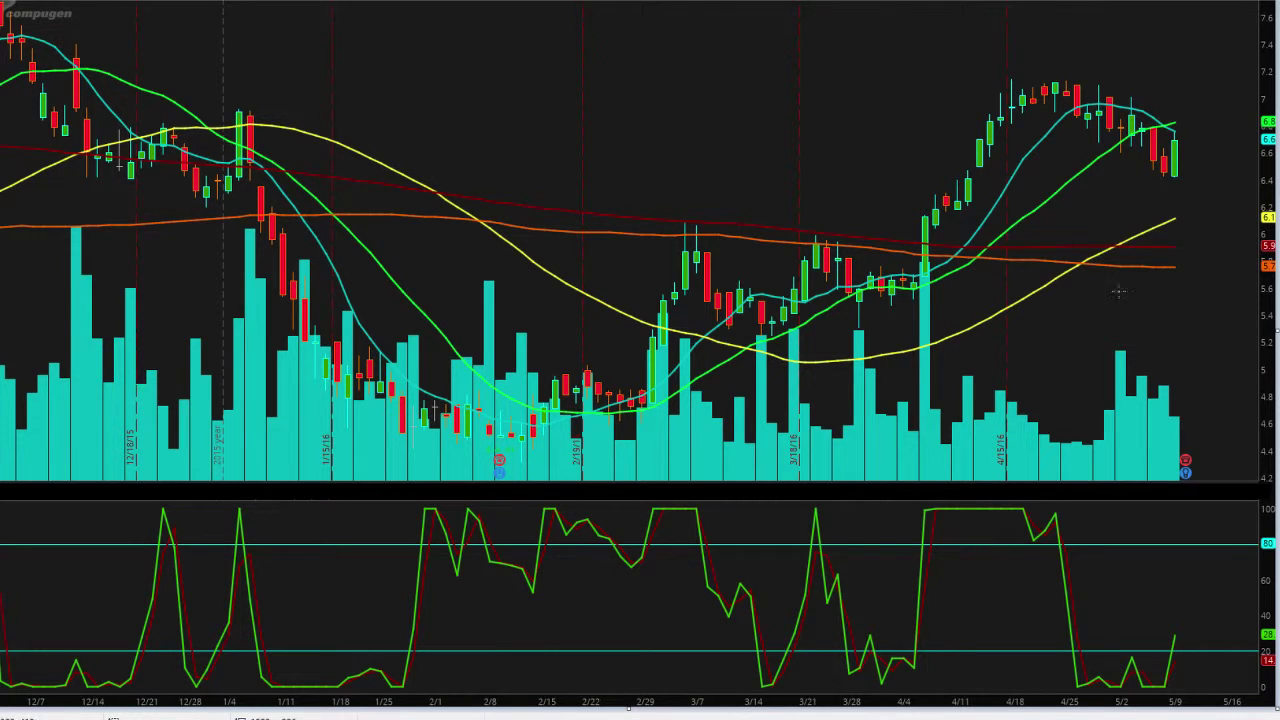
# Step: Mark the end of the orange moving average with a freehand loop and an arc, and undo the strokes
pyautogui.moveTo(1193, 238)
pyautogui.mouseDown()
pyautogui.moveTo(1173, 236)
pyautogui.moveTo(1214, 292)
pyautogui.moveTo(1149, 258)
pyautogui.mouseUp()
pyautogui.hotkey('ctrl', 'z')
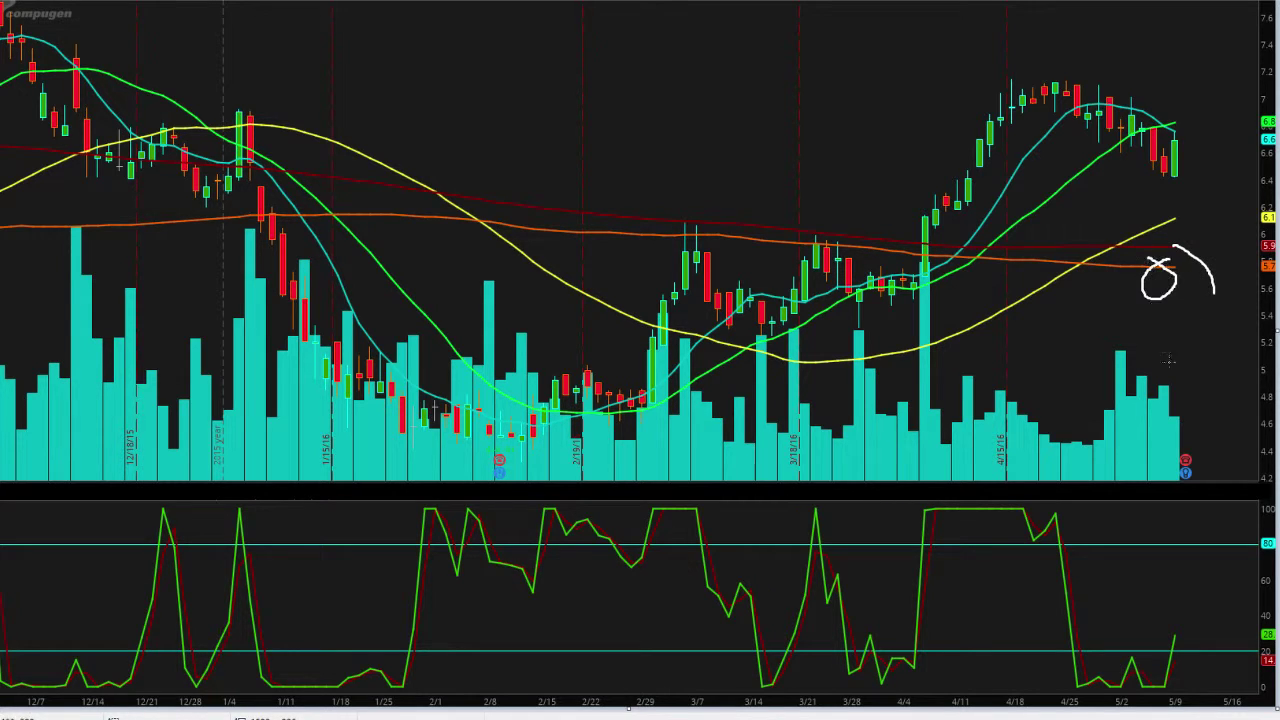
pyautogui.hotkey('ctrl', 'z')
pyautogui.hotkey('ctrl', 'z')
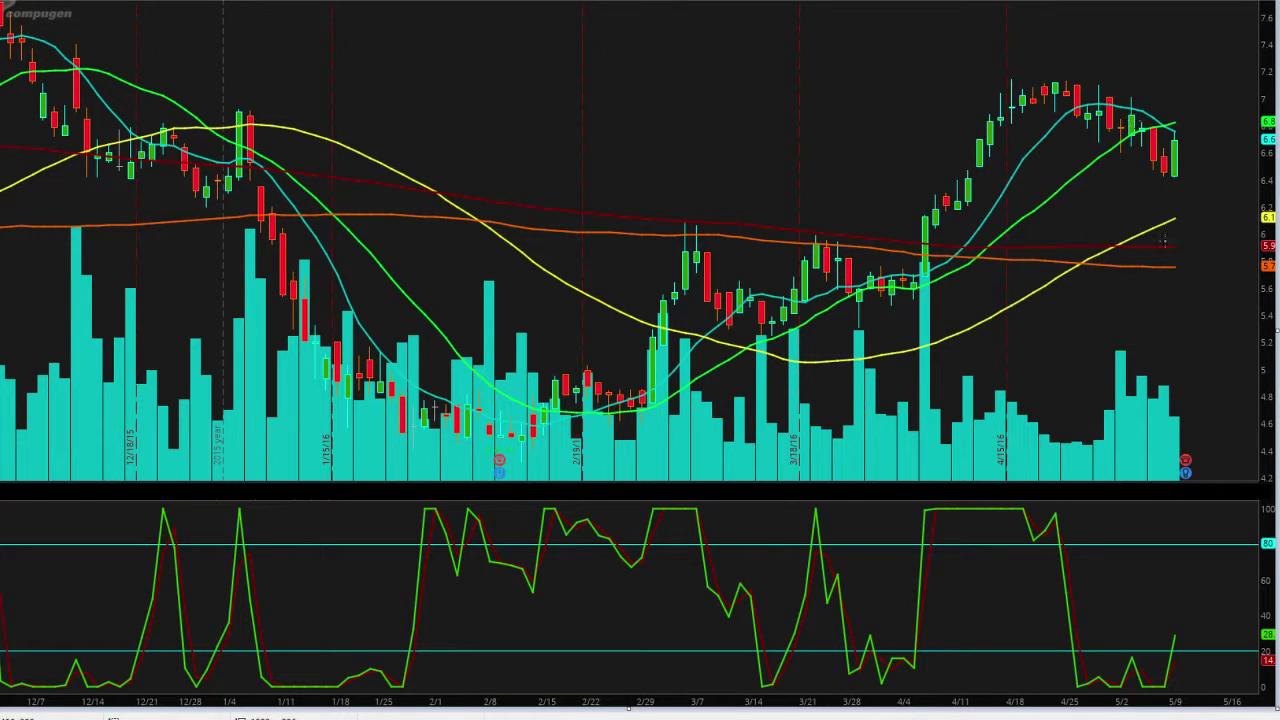
# Step: Loop the latest ends of the yellow, dark red and orange moving averages, add a downward arc, and undo the strokes
pyautogui.moveTo(1180, 198)
pyautogui.mouseDown()
pyautogui.moveTo(1166, 212)
pyautogui.moveTo(1192, 222)
pyautogui.moveTo(1174, 238)
pyautogui.moveTo(1190, 246)
pyautogui.moveTo(1172, 258)
pyautogui.mouseUp()
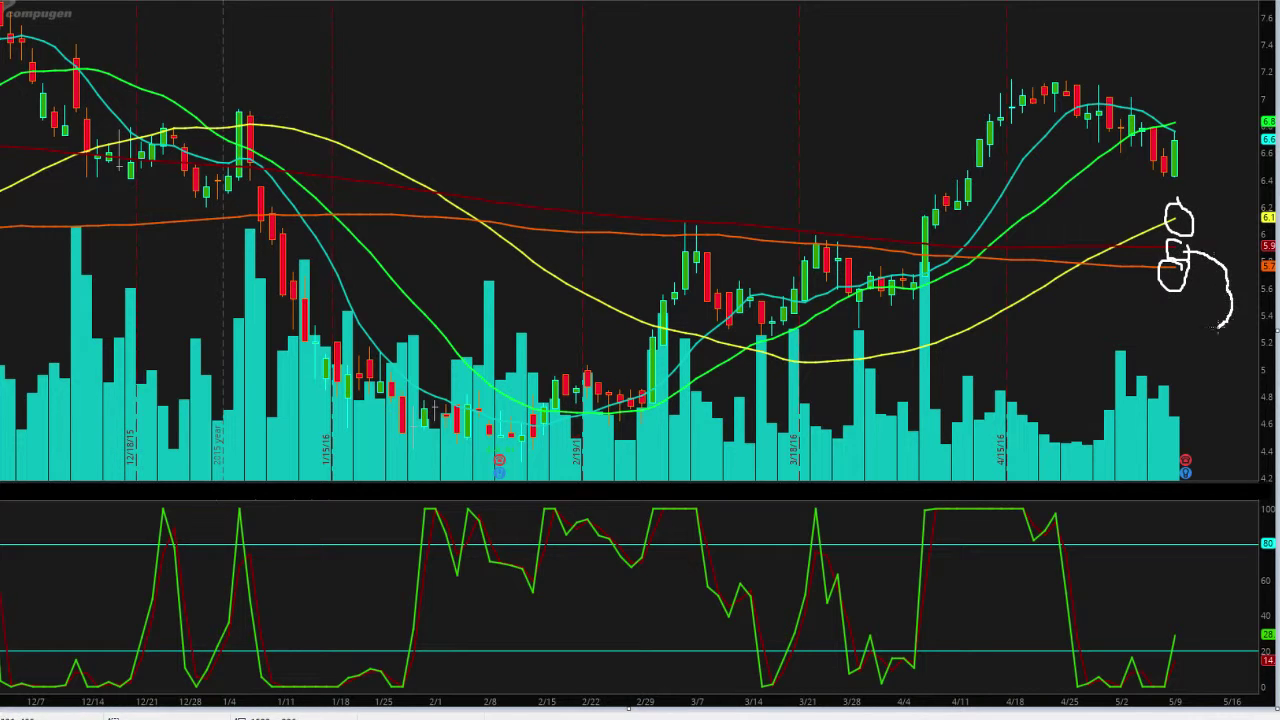
pyautogui.hotkey('ctrl', 'z')
pyautogui.hotkey('ctrl', 'z')
pyautogui.hotkey('ctrl', 'z')
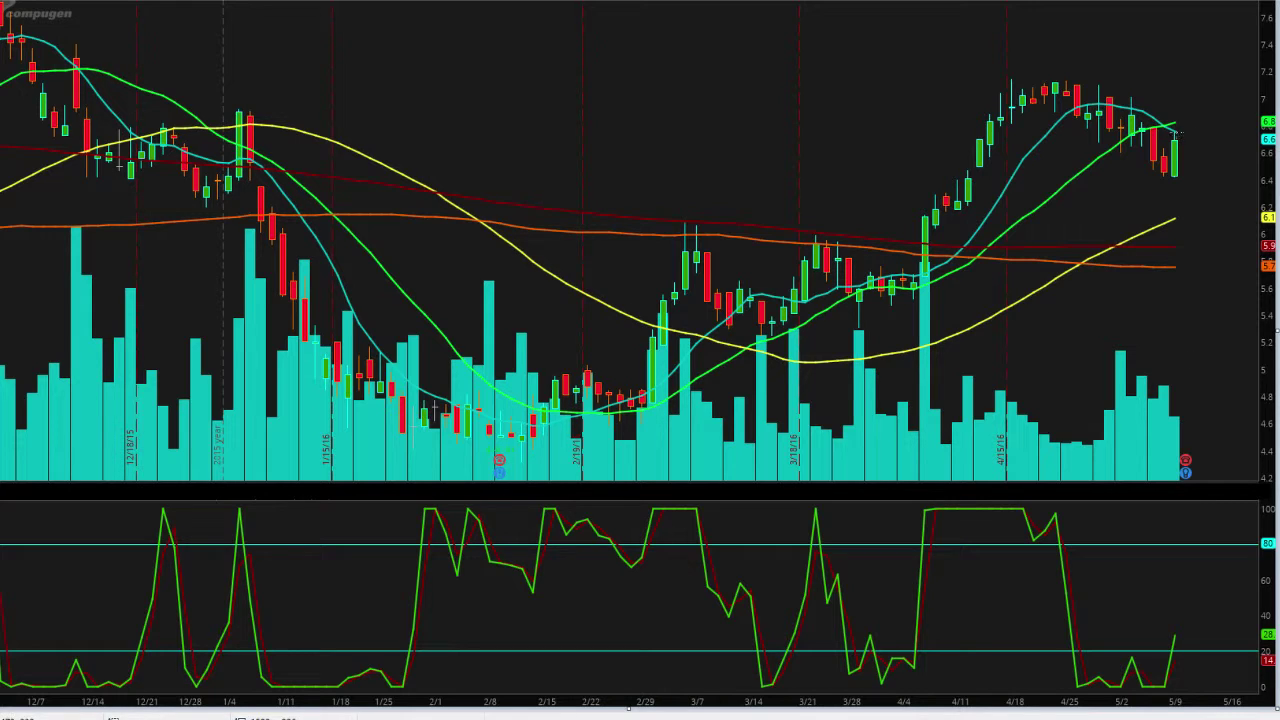
# Step: Mark the latest candle with a freehand stroke, loop the mid-to-late April price rally, and undo each annotation
pyautogui.moveTo(1174, 130); pyautogui.dragTo(1194, 87)
pyautogui.hotkey('ctrl', 'z')
pyautogui.moveTo(1041, 81)
pyautogui.mouseDown()
pyautogui.moveTo(960, 220)
pyautogui.moveTo(1108, 115)
pyautogui.moveTo(1040, 84)
pyautogui.mouseUp()
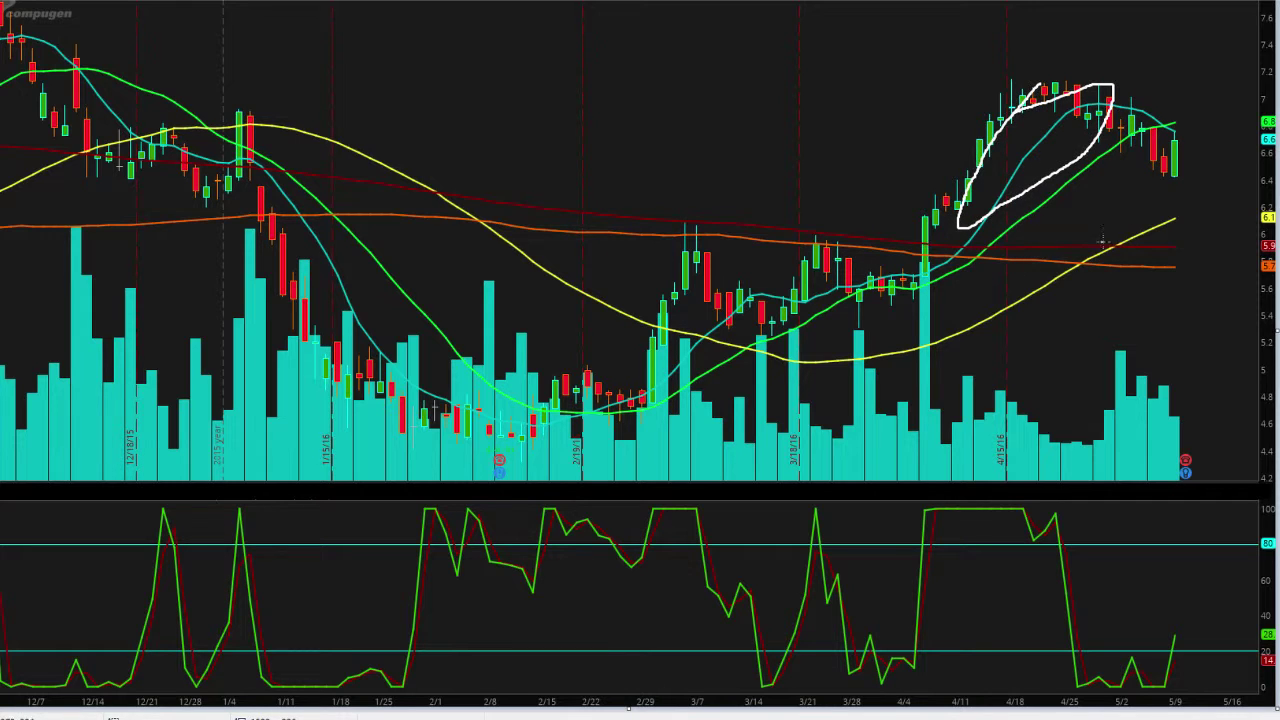
pyautogui.hotkey('ctrl', 'z')
# Step: Circle the early-May candles together with the ends of the cyan and green moving averages twice, undoing each circle
pyautogui.moveTo(1193, 100)
pyautogui.mouseDown()
pyautogui.moveTo(1148, 92)
pyautogui.moveTo(1215, 165)
pyautogui.moveTo(1187, 100)
pyautogui.mouseUp()
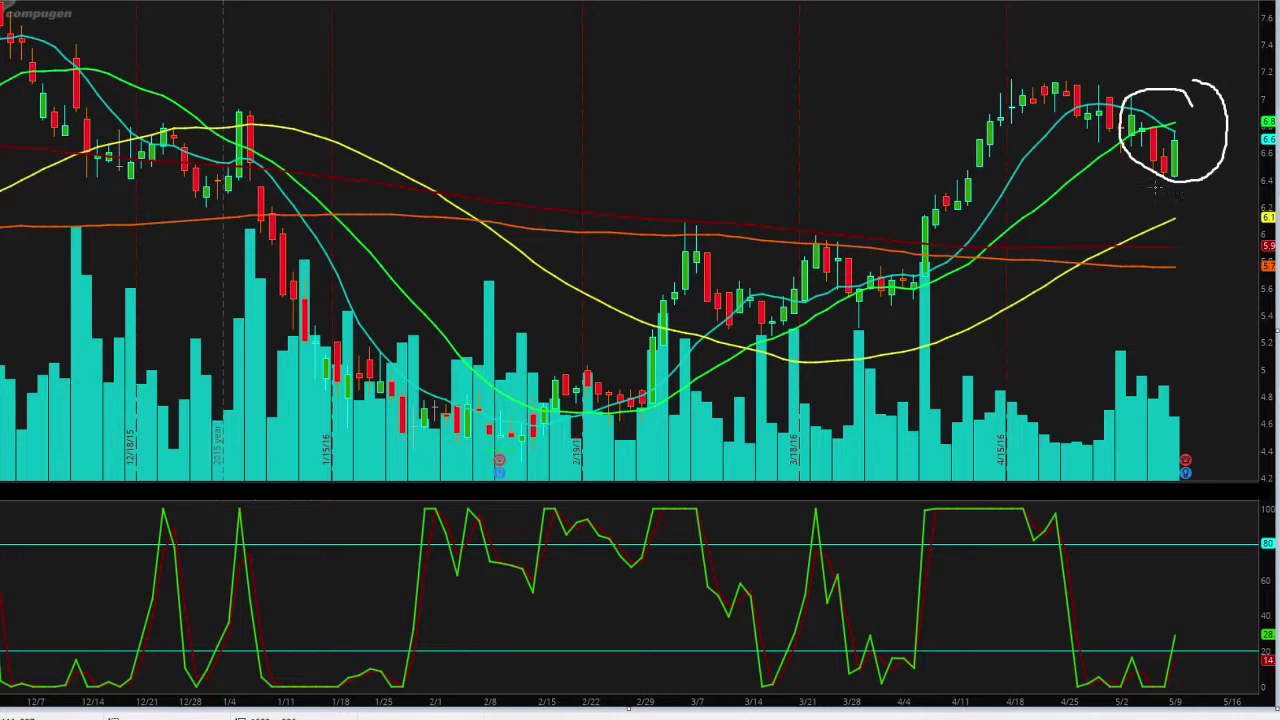
pyautogui.hotkey('ctrl', 'z')
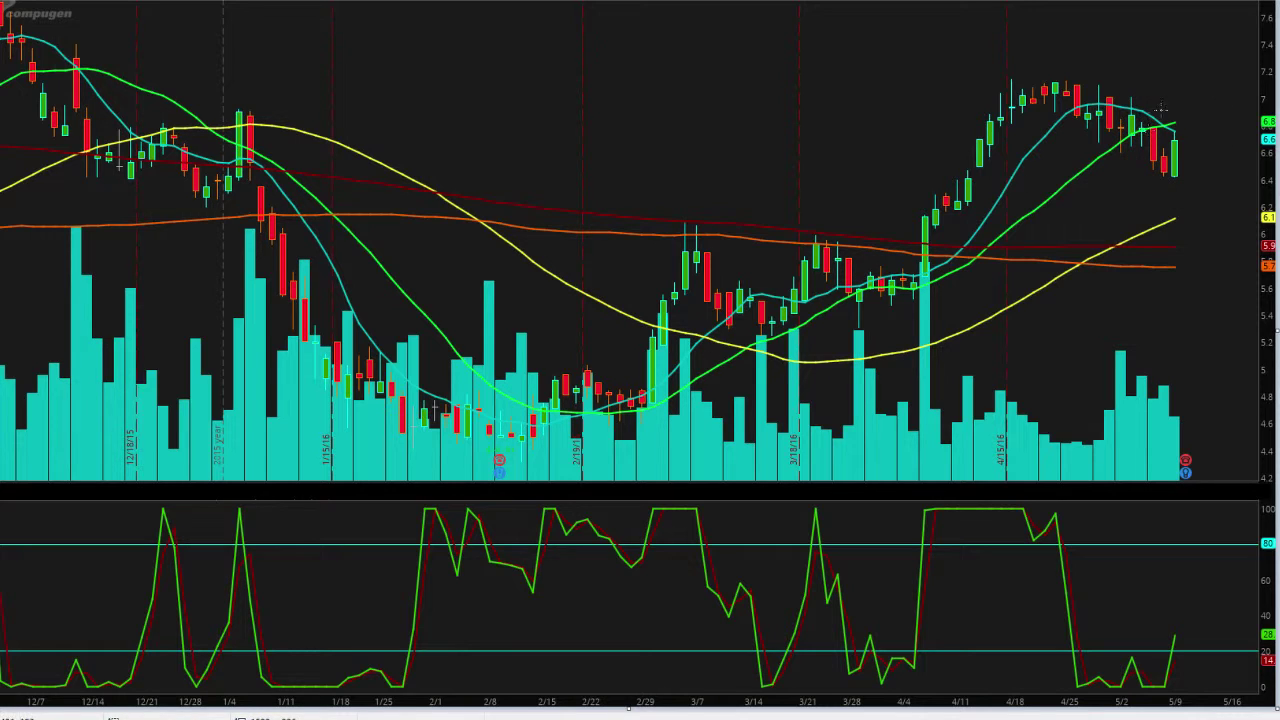
pyautogui.moveTo(1217, 130)
pyautogui.mouseDown()
pyautogui.moveTo(1218, 104)
pyautogui.moveTo(1170, 164)
pyautogui.moveTo(1208, 150)
pyautogui.mouseUp()
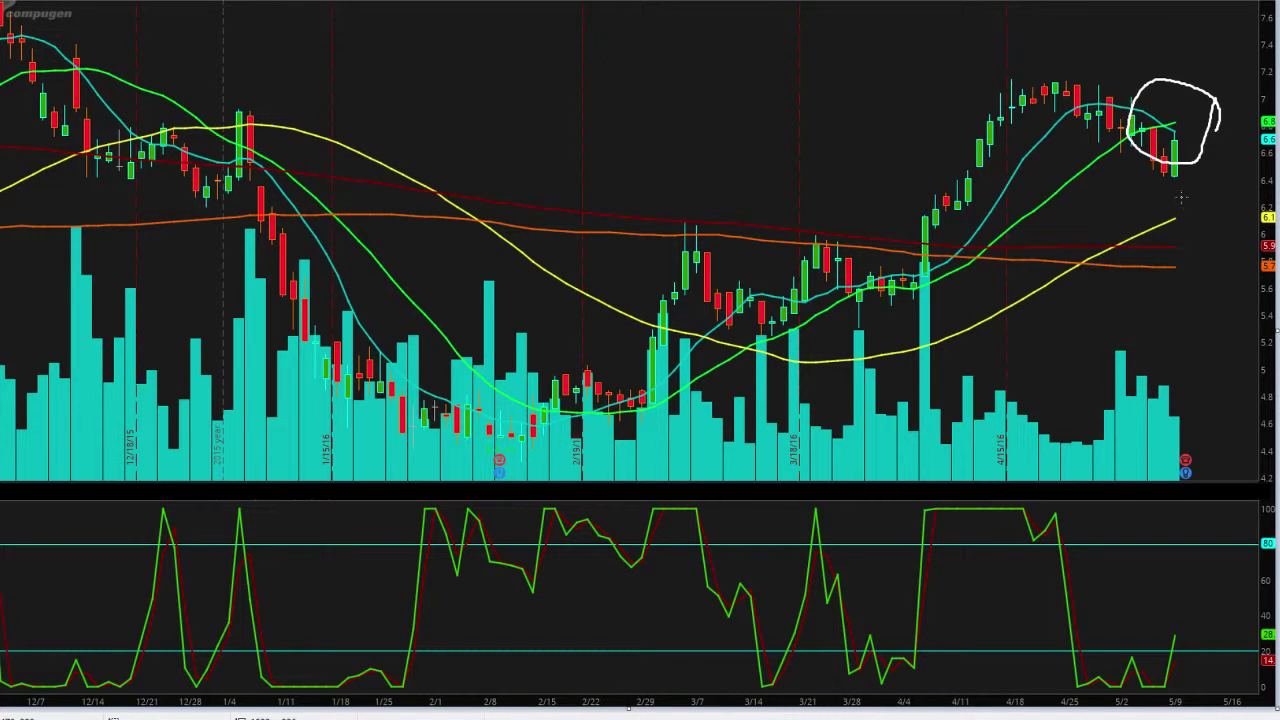
pyautogui.hotkey('ctrl', 'z')
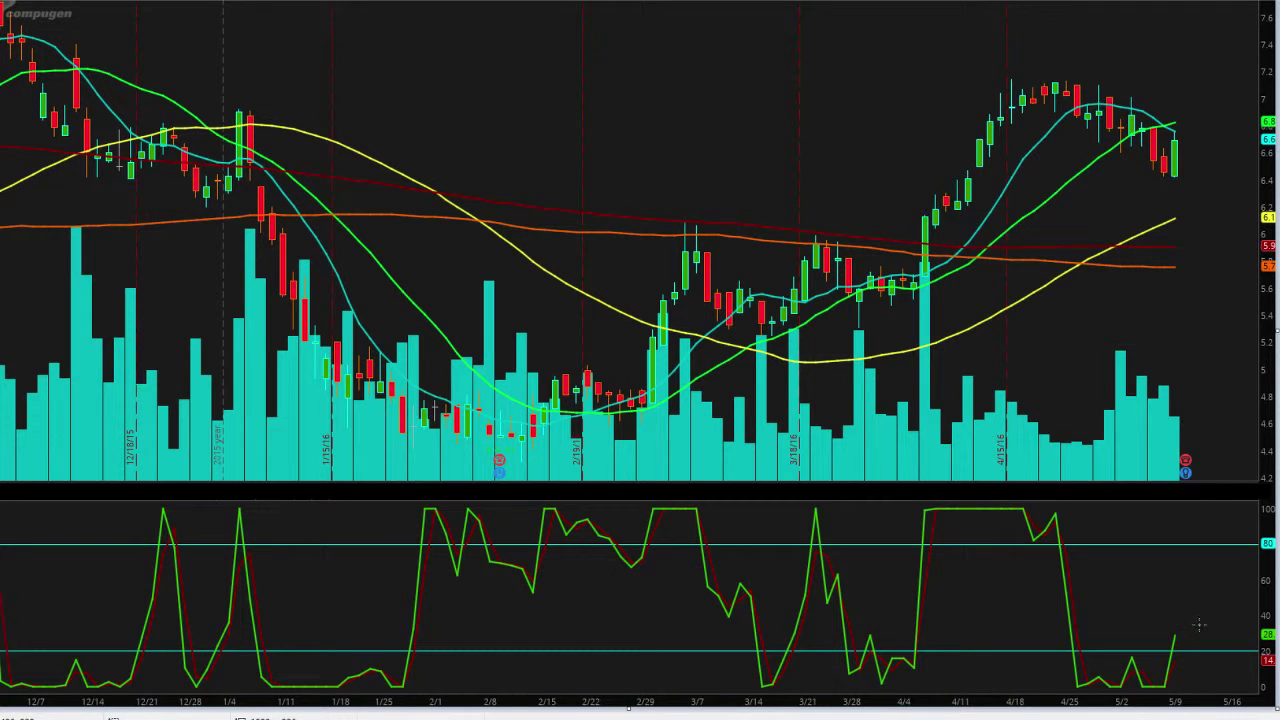
# Step: Circle the stochastic's latest upturn around the 20 level, add a second loop there, and undo both
pyautogui.moveTo(1206, 616)
pyautogui.mouseDown()
pyautogui.moveTo(1124, 596)
pyautogui.moveTo(1220, 620)
pyautogui.mouseUp()
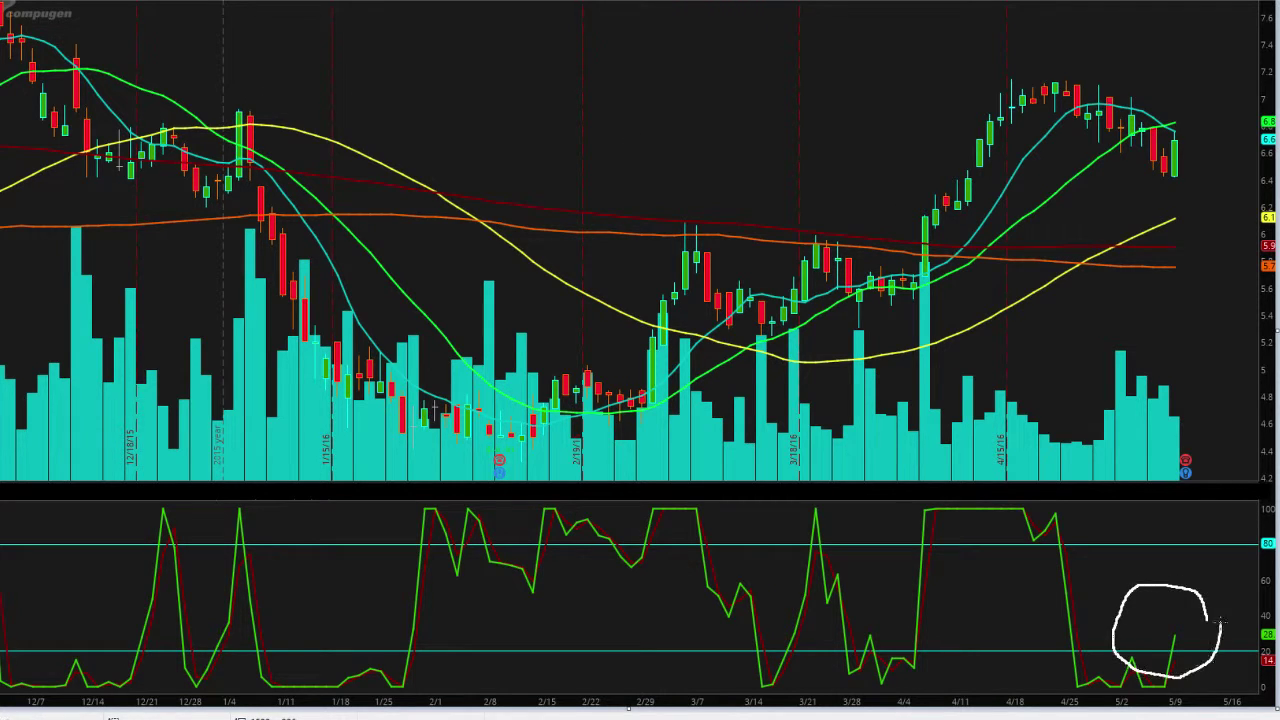
pyautogui.hotkey('ctrl', 'z')
pyautogui.moveTo(1166, 677)
pyautogui.mouseDown()
pyautogui.moveTo(1198, 621)
pyautogui.moveTo(1160, 652)
pyautogui.moveTo(1200, 626)
pyautogui.moveTo(1210, 660)
pyautogui.moveTo(1215, 641)
pyautogui.mouseUp()
pyautogui.hotkey('ctrl', 'z')
pyautogui.hotkey('ctrl', 'z')
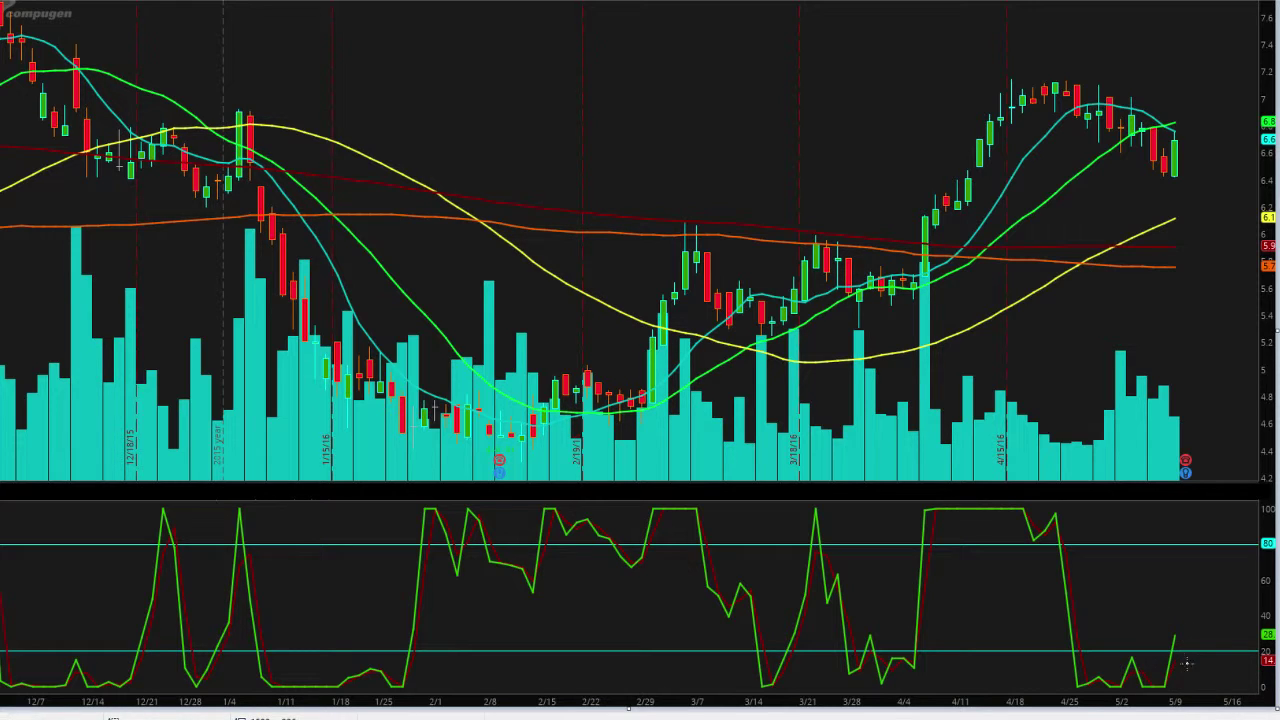
# Step: Sketch the stochastic's projected rise from 20 to a marked point at the 80 level, redraw it, and clear the strokes
pyautogui.moveTo(1184, 622)
pyautogui.mouseDown()
pyautogui.moveTo(1162, 660)
pyautogui.moveTo(1205, 640)
pyautogui.moveTo(1193, 672)
pyautogui.moveTo(1190, 622)
pyautogui.moveTo(1214, 546)
pyautogui.mouseUp()
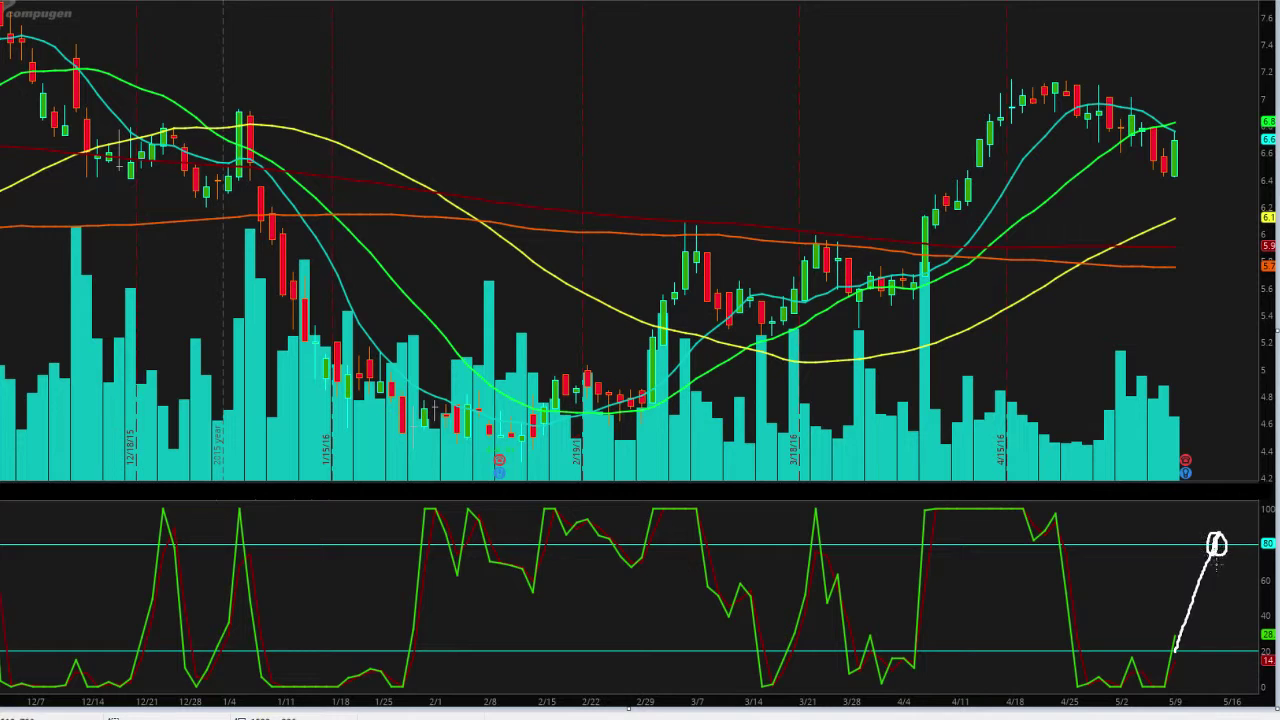
pyautogui.moveTo(928, 545)
pyautogui.mouseDown()
pyautogui.moveTo(912, 116)
pyautogui.moveTo(1038, 73)
pyautogui.moveTo(1084, 195)
pyautogui.moveTo(1062, 545)
pyautogui.mouseUp()
pyautogui.hotkey('ctrl', 'z')
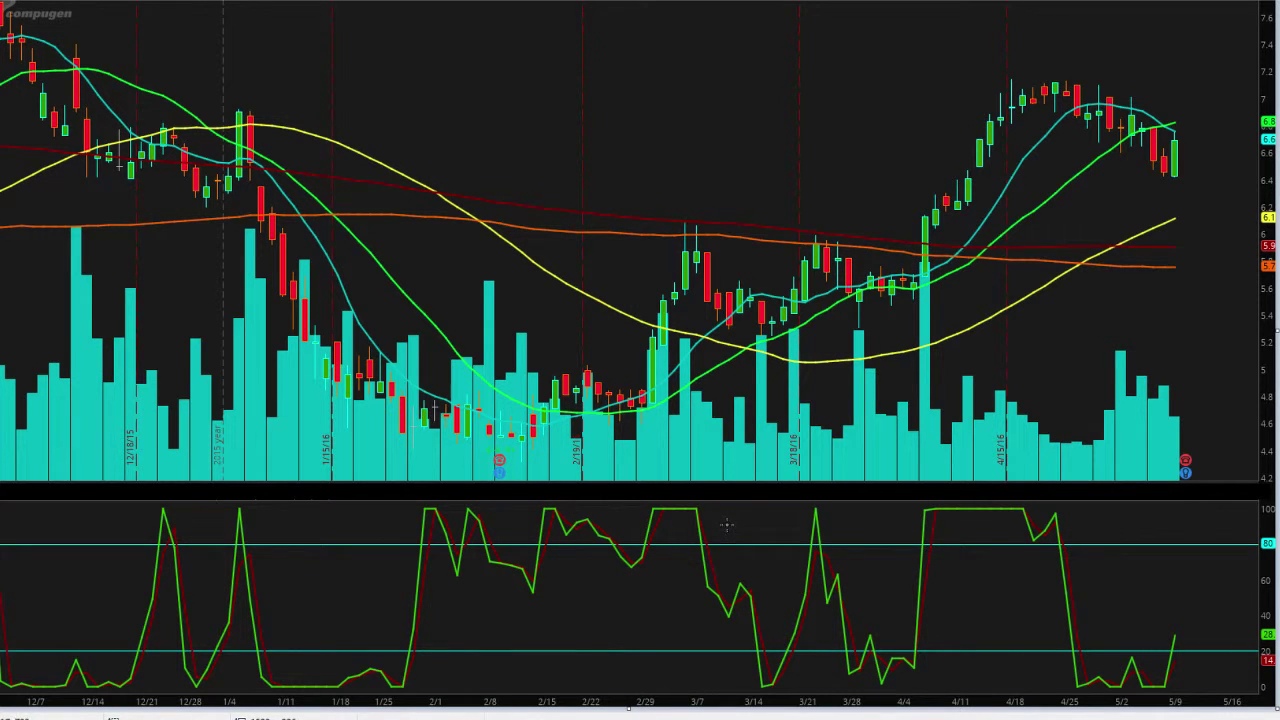
pyautogui.moveTo(1176, 671); pyautogui.dragTo(1186, 620)
pyautogui.moveTo(1203, 562); pyautogui.dragTo(1212, 528)
pyautogui.press('Escape')
# Step: Draw possible upward and downward paths from the latest candle and a downward arrow from the dark red average, and undo them
pyautogui.moveTo(1172, 122)
pyautogui.mouseDown()
pyautogui.moveTo(1187, 172)
pyautogui.moveTo(1192, 102)
pyautogui.moveTo(1220, 97)
pyautogui.mouseUp()
pyautogui.moveTo(1177, 246); pyautogui.dragTo(1190, 298)
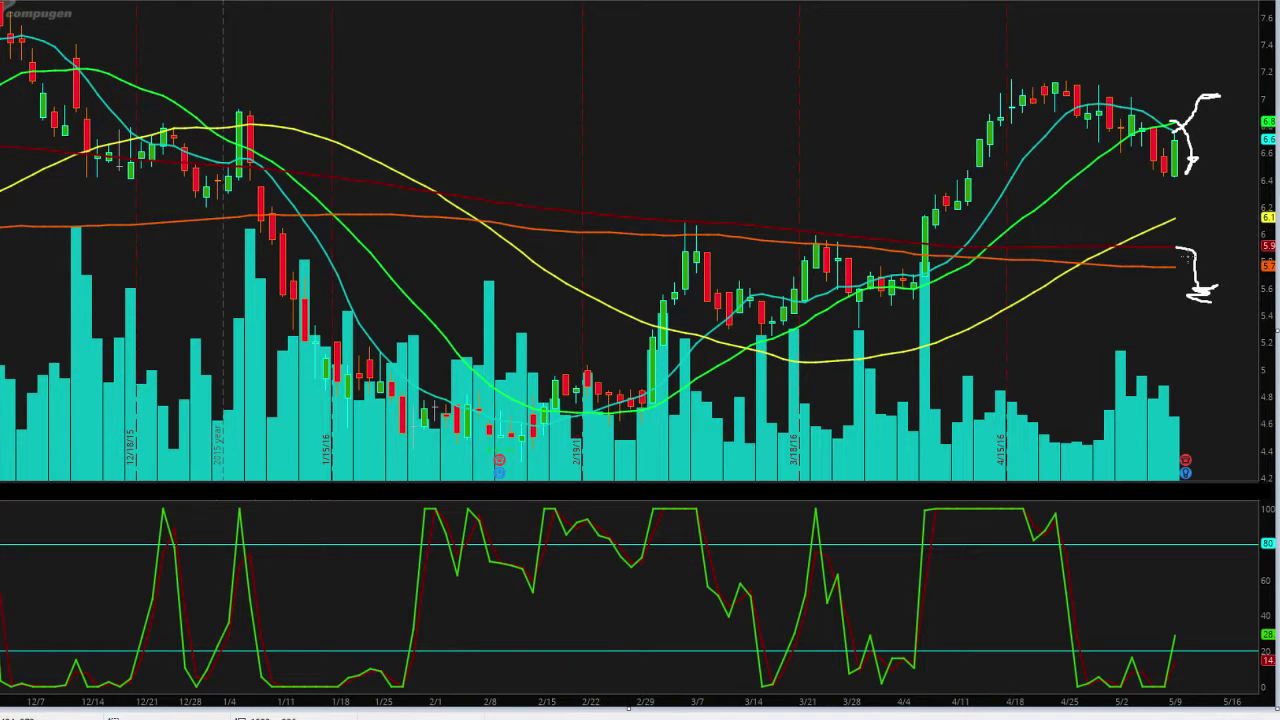
pyautogui.hotkey('ctrl', 'z')
pyautogui.hotkey('ctrl', 'z')
pyautogui.hotkey('ctrl', 'z')
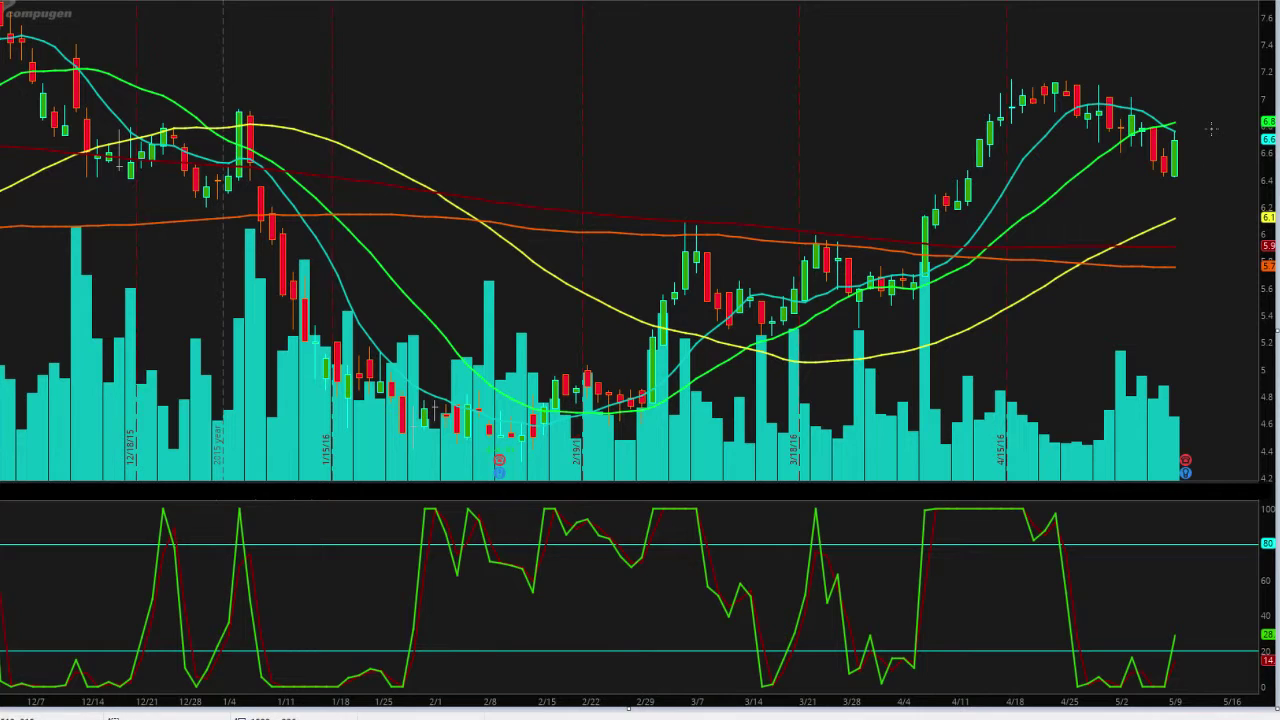
# Step: Mark the space above the latest candle, the area above the early-April candles and the early-May pullback freehand, undoing each annotation
pyautogui.moveTo(1172, 76)
pyautogui.mouseDown()
pyautogui.moveTo(1172, 98)
pyautogui.moveTo(1212, 114)
pyautogui.mouseUp()
pyautogui.hotkey('ctrl', 'z')
pyautogui.hotkey('ctrl', 'z')
pyautogui.moveTo(930, 132)
pyautogui.mouseDown()
pyautogui.moveTo(905, 178)
pyautogui.moveTo(988, 202)
pyautogui.moveTo(1102, 100)
pyautogui.moveTo(982, 107)
pyautogui.moveTo(890, 258)
pyautogui.moveTo(1086, 110)
pyautogui.moveTo(874, 145)
pyautogui.mouseUp()
pyautogui.hotkey('ctrl', 'z')
pyautogui.moveTo(1195, 118)
pyautogui.mouseDown()
pyautogui.moveTo(1098, 142)
pyautogui.moveTo(1122, 190)
pyautogui.mouseUp()
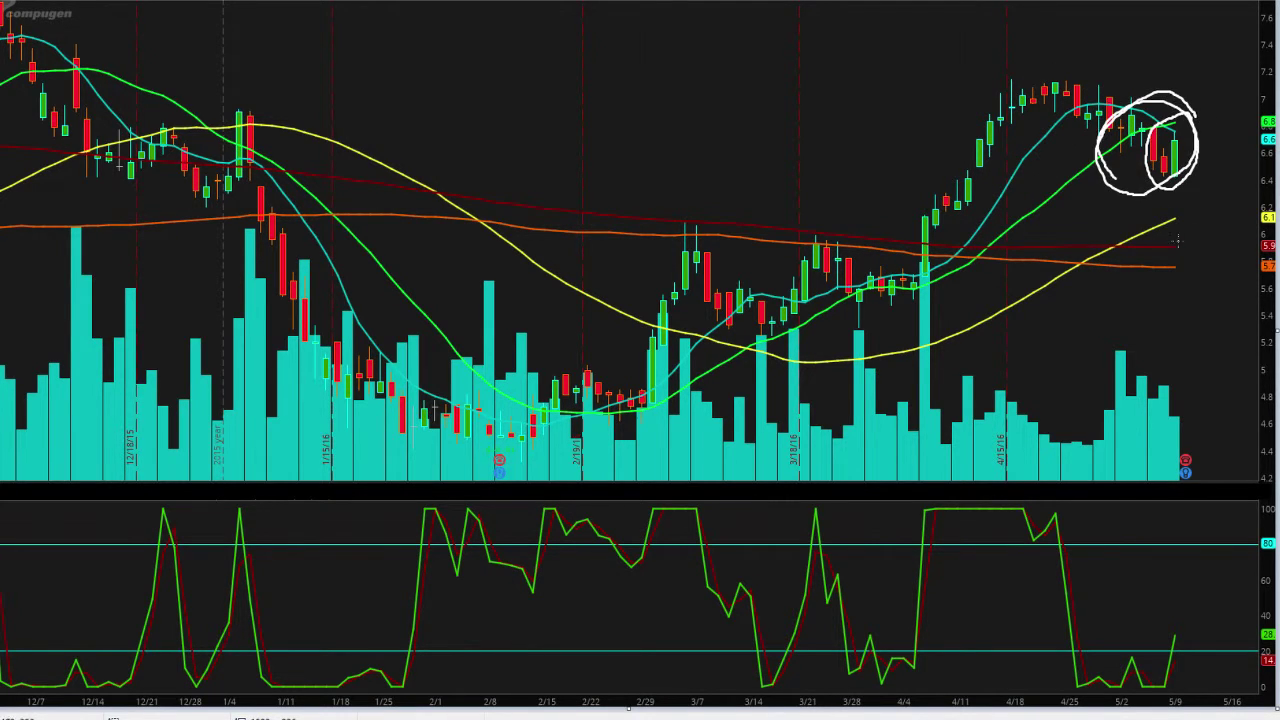
pyautogui.hotkey('ctrl', 'z')
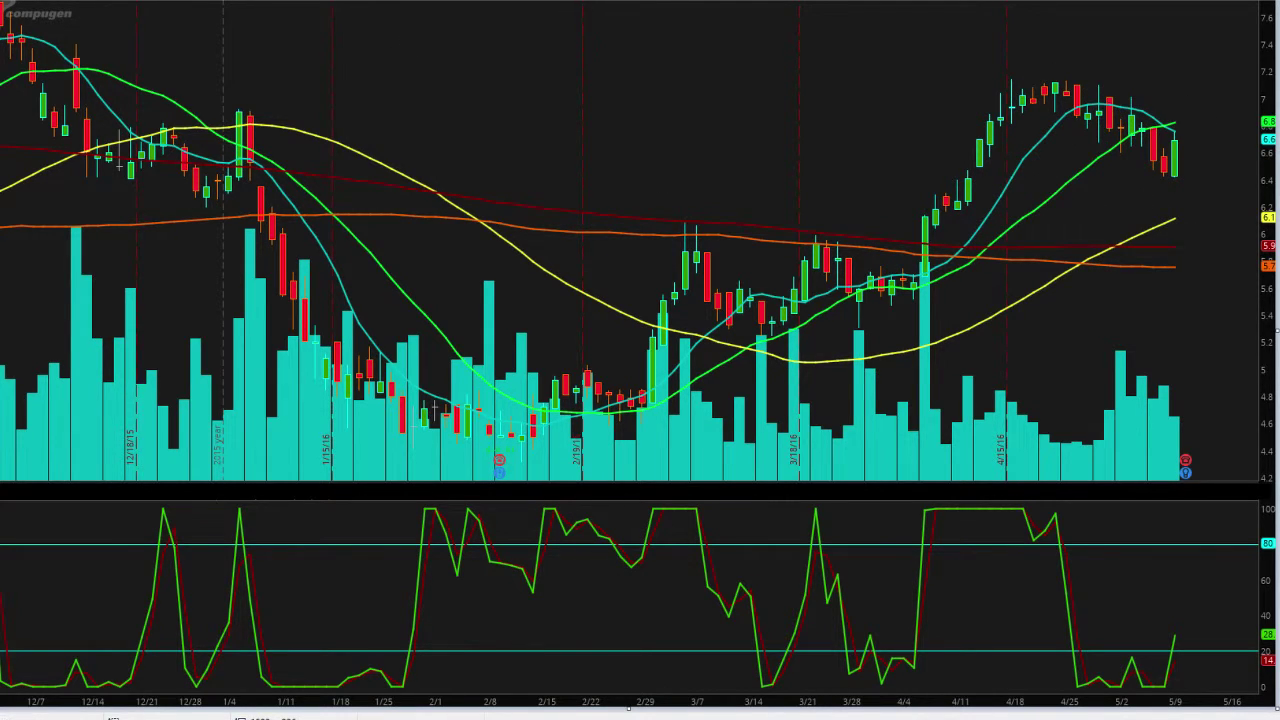
# Step: Draw a horizontal line across the chart at about 6.43 through the latest low, circle the December candles along it, and undo the circles
pyautogui.moveTo(1183, 176); pyautogui.dragTo(3, 200)
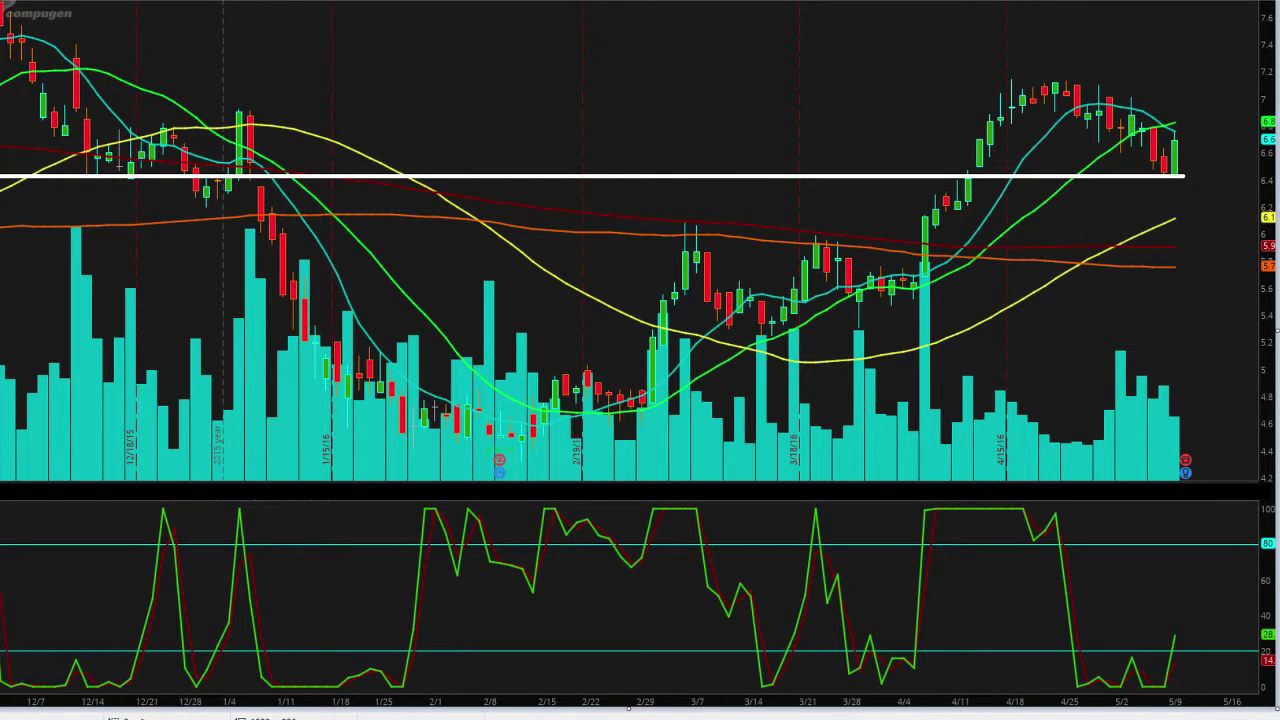
pyautogui.moveTo(140, 155)
pyautogui.mouseDown()
pyautogui.moveTo(100, 150)
pyautogui.moveTo(120, 150)
pyautogui.moveTo(110, 170)
pyautogui.mouseUp()
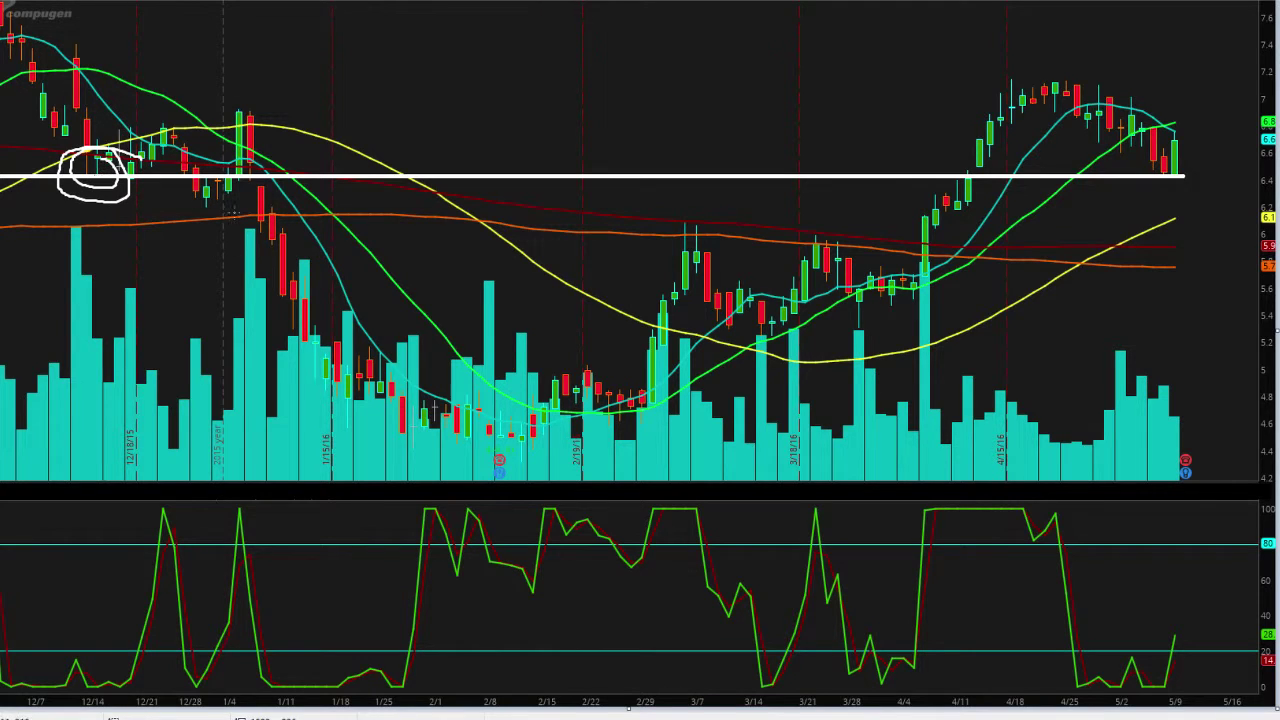
pyautogui.moveTo(200, 182); pyautogui.dragTo(236, 192)
pyautogui.hotkey('ctrl', 'z')
pyautogui.hotkey('ctrl', 'z')
# Step: Loop the mid-April candles where price crosses the 6.43 line, mark the latest candle, and undo the loops
pyautogui.moveTo(986, 200)
pyautogui.mouseDown()
pyautogui.moveTo(978, 182)
pyautogui.moveTo(948, 222)
pyautogui.moveTo(940, 200)
pyautogui.moveTo(960, 216)
pyautogui.moveTo(980, 196)
pyautogui.mouseUp()
pyautogui.hotkey('ctrl', 'z')
pyautogui.hotkey('ctrl', 'z')
pyautogui.moveTo(975, 133); pyautogui.dragTo(968, 182)
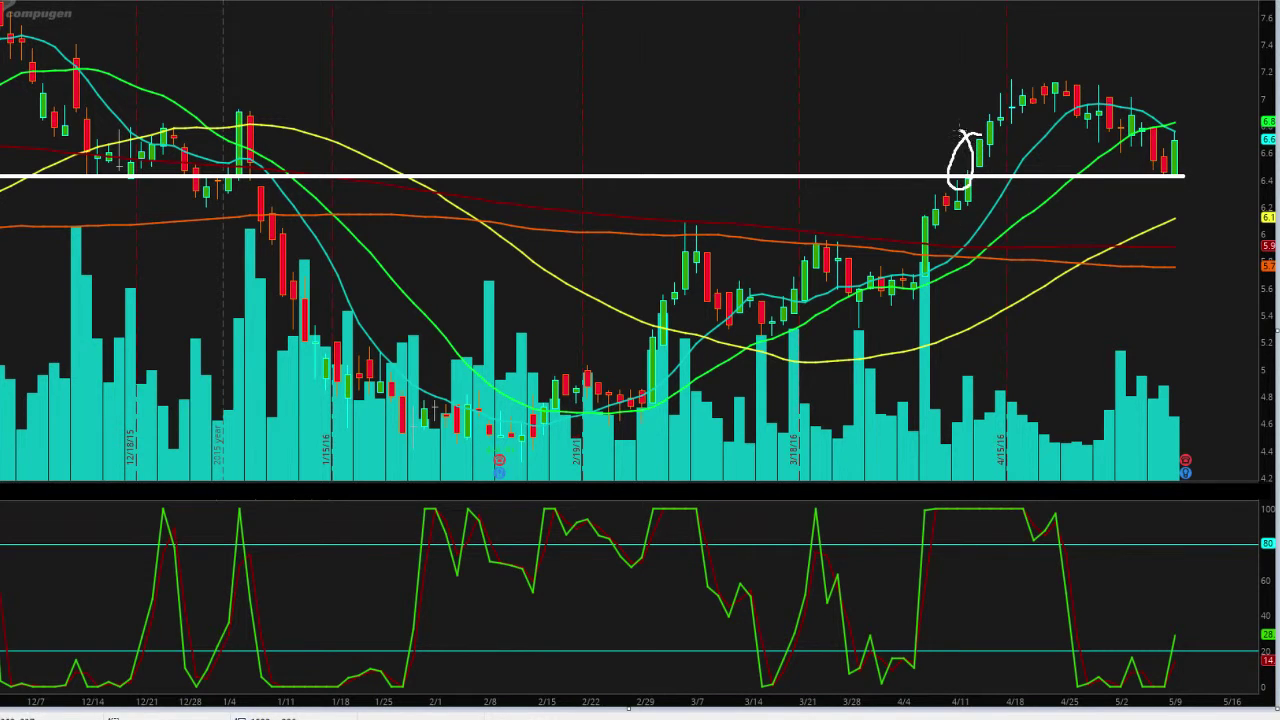
pyautogui.moveTo(1190, 138)
pyautogui.mouseDown()
pyautogui.moveTo(1140, 145)
pyautogui.moveTo(1192, 147)
pyautogui.mouseUp()
# Step: Draw a horizontal line across the whole chart at about 7.15 along the late-April highs, and undo the extra marks around it
pyautogui.moveTo(1044, 84); pyautogui.dragTo(1256, 94)
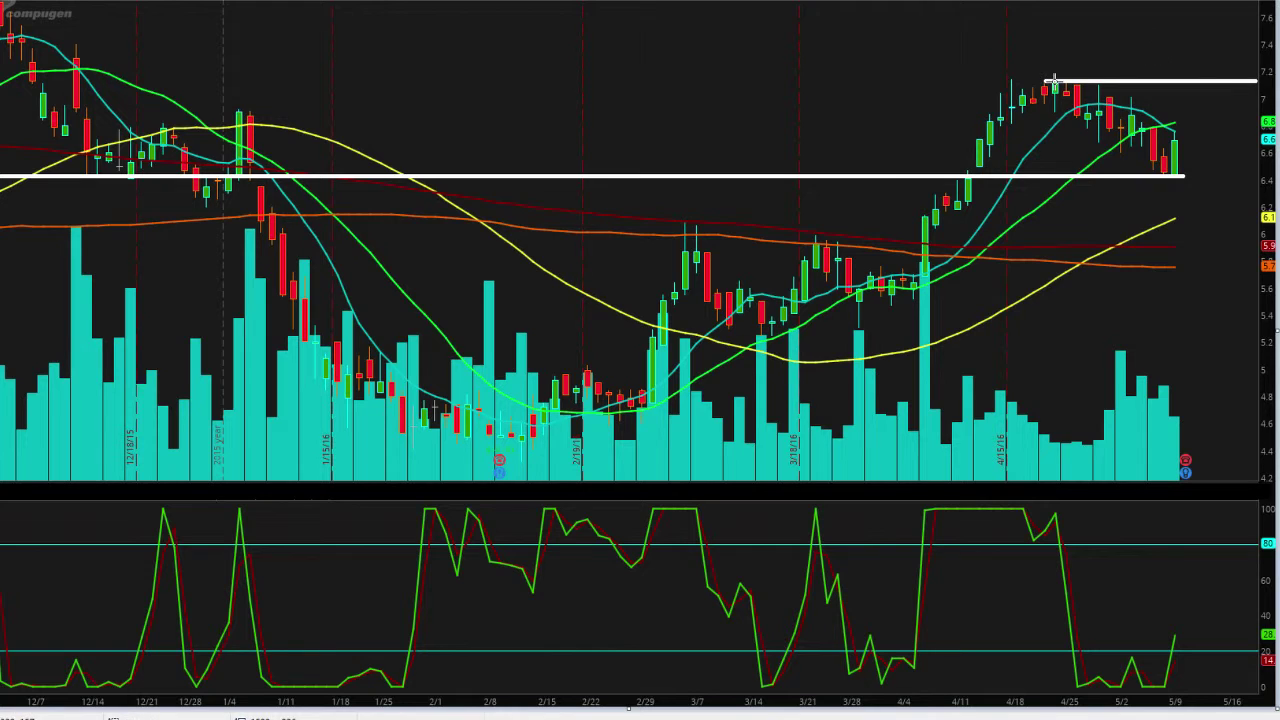
pyautogui.moveTo(1052, 84); pyautogui.dragTo(2, 82)
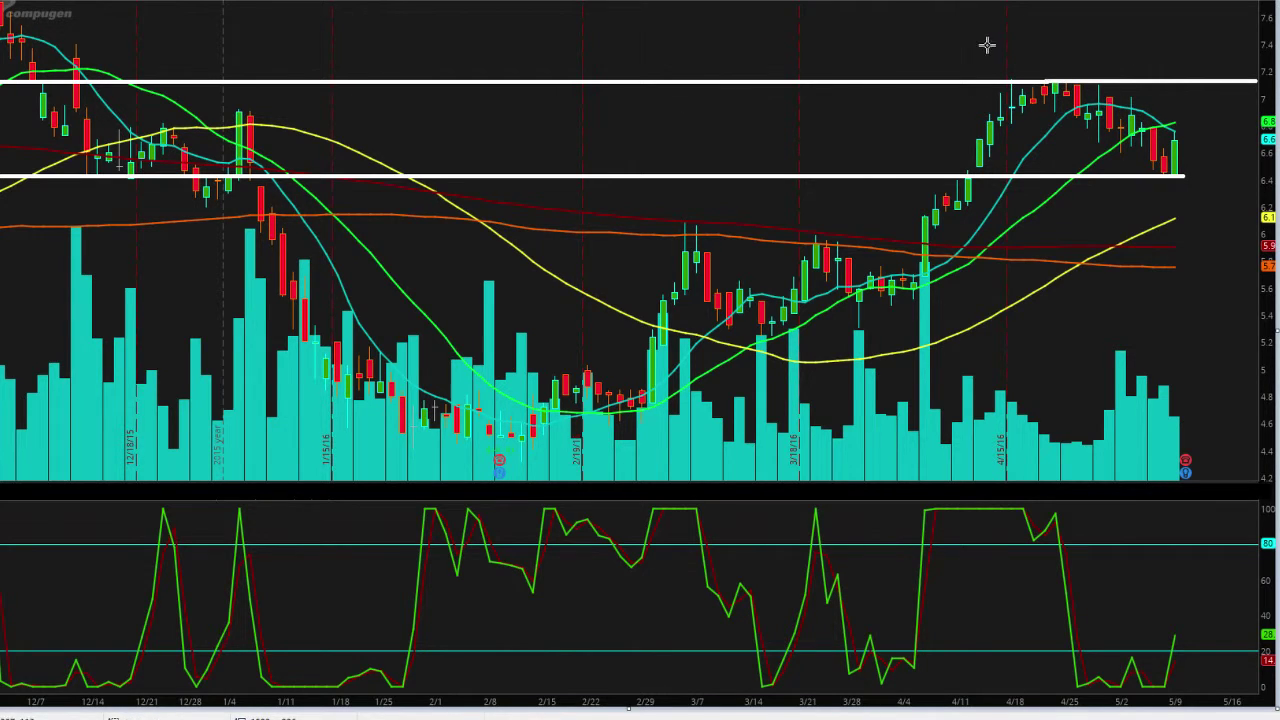
pyautogui.hotkey('ctrl', 'z')
pyautogui.moveTo(1043, 80); pyautogui.dragTo(3, 112)
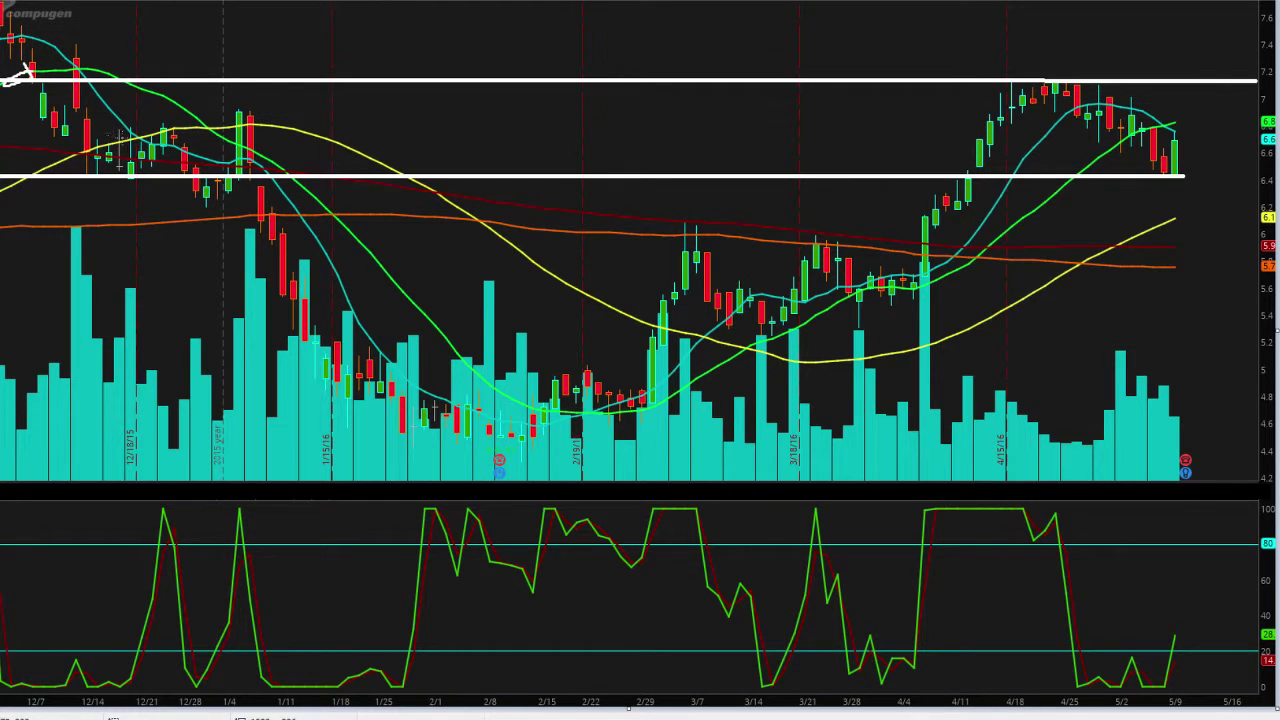
pyautogui.moveTo(1072, 75)
pyautogui.mouseDown()
pyautogui.moveTo(1000, 130)
pyautogui.moveTo(1000, 70)
pyautogui.moveTo(1130, 100)
pyautogui.moveTo(1120, 110)
pyautogui.mouseUp()
pyautogui.hotkey('ctrl', 'z')
# Step: Sketch projected stochastic moves after May 9 and possible price declines beside the latest candle, and undo the strokes
pyautogui.moveTo(1208, 651)
pyautogui.mouseDown()
pyautogui.moveTo(1170, 640)
pyautogui.moveTo(1210, 650)
pyautogui.moveTo(1195, 595)
pyautogui.mouseUp()
pyautogui.moveTo(1202, 533); pyautogui.dragTo(1234, 578)
pyautogui.moveTo(1203, 138)
pyautogui.mouseDown()
pyautogui.moveTo(1231, 238)
pyautogui.moveTo(1274, 320)
pyautogui.mouseUp()
pyautogui.hotkey('ctrl', 'z')
pyautogui.hotkey('ctrl', 'z')
pyautogui.hotkey('ctrl', 'z')
pyautogui.moveTo(1212, 148); pyautogui.dragTo(1208, 228)
pyautogui.hotkey('ctrl', 'z')
# Step: Draw a horizontal line at about 6.13 from the early-April candle, extend it back to late December, and undo both segments
pyautogui.moveTo(913, 217); pyautogui.dragTo(1226, 217)
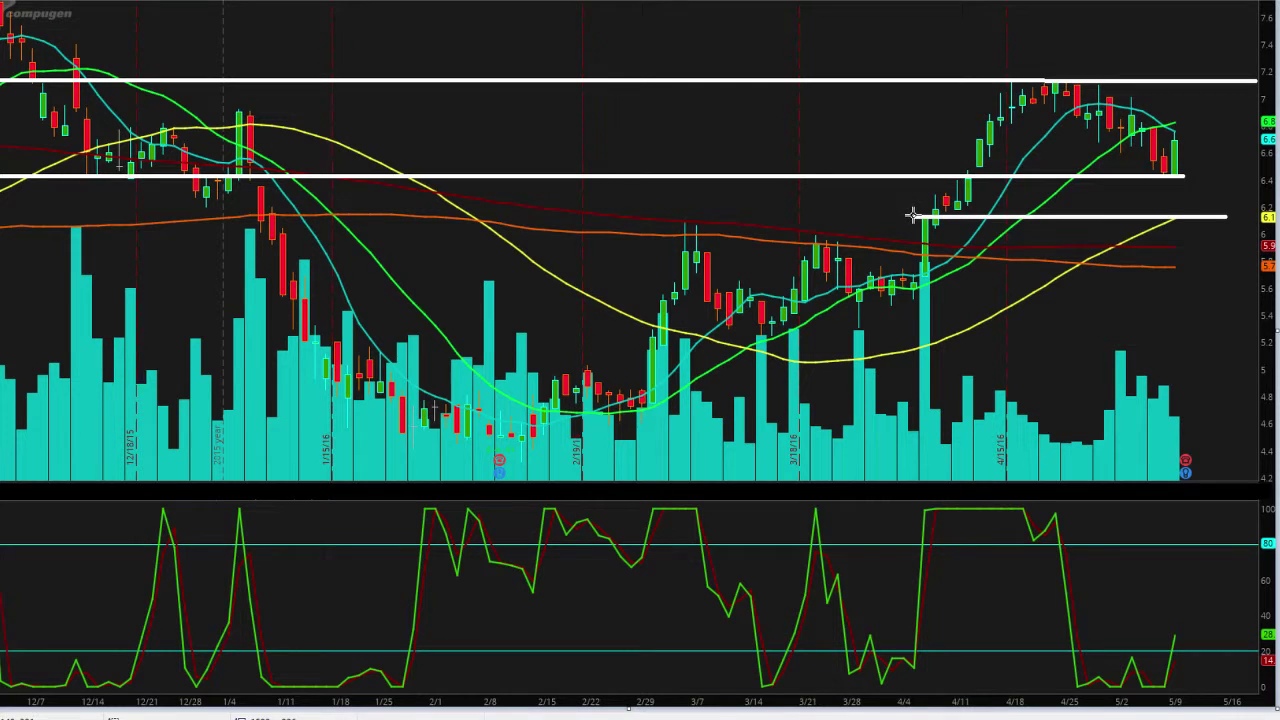
pyautogui.moveTo(913, 216); pyautogui.dragTo(145, 216)
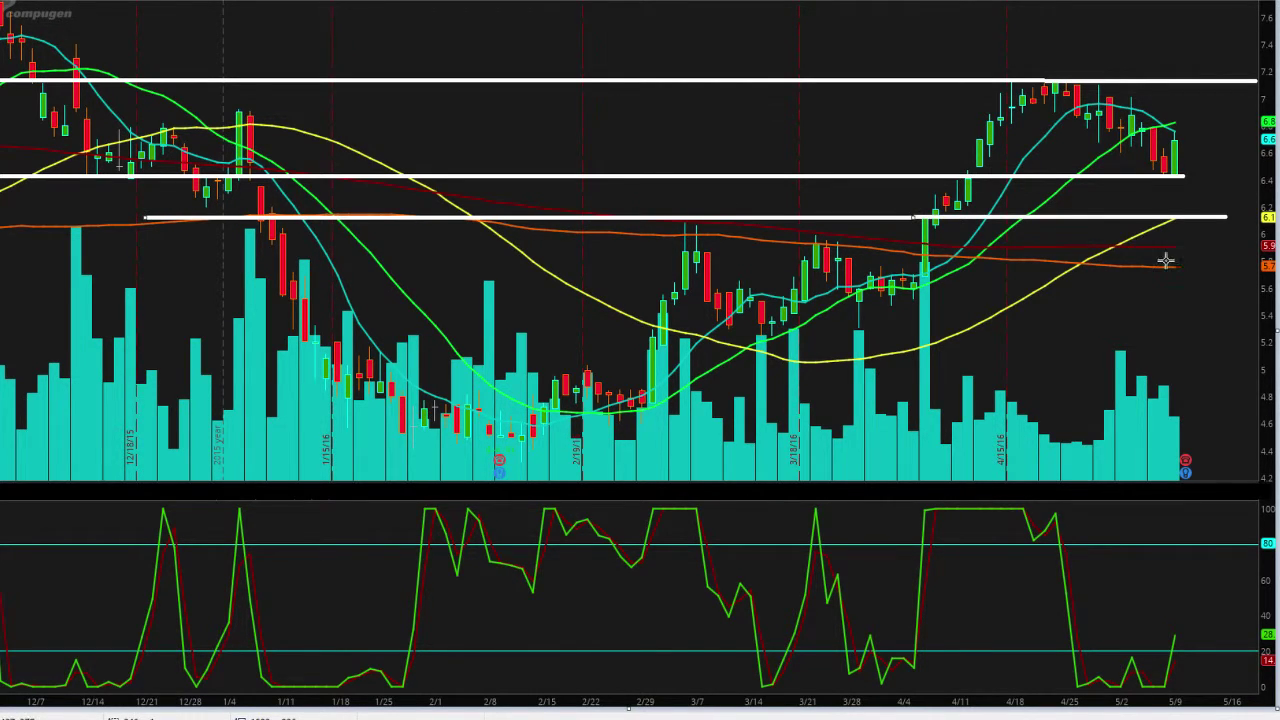
pyautogui.hotkey('ctrl', 'z')
pyautogui.hotkey('ctrl', 'z')
# Step: Draw a horizontal line at 6, circle its January, early-March and late-March price contacts, and undo the circles and line
pyautogui.moveTo(1246, 235); pyautogui.dragTo(92, 228)
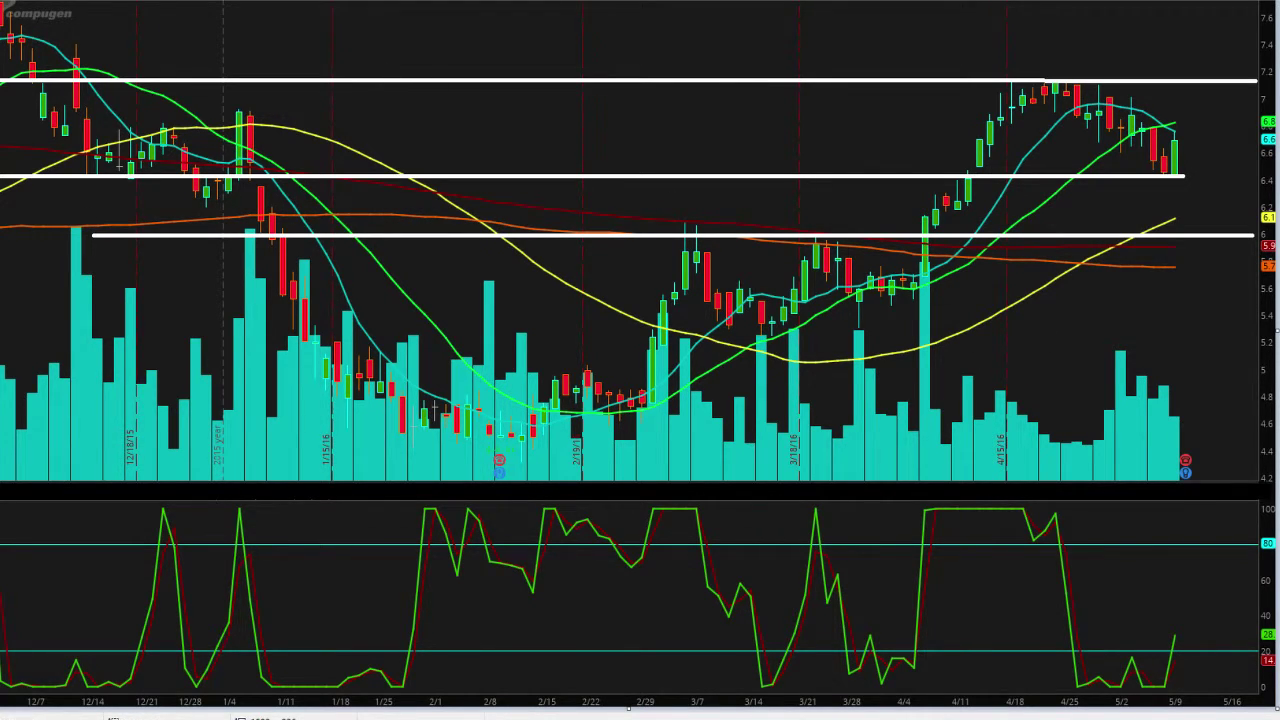
pyautogui.click(285, 236)
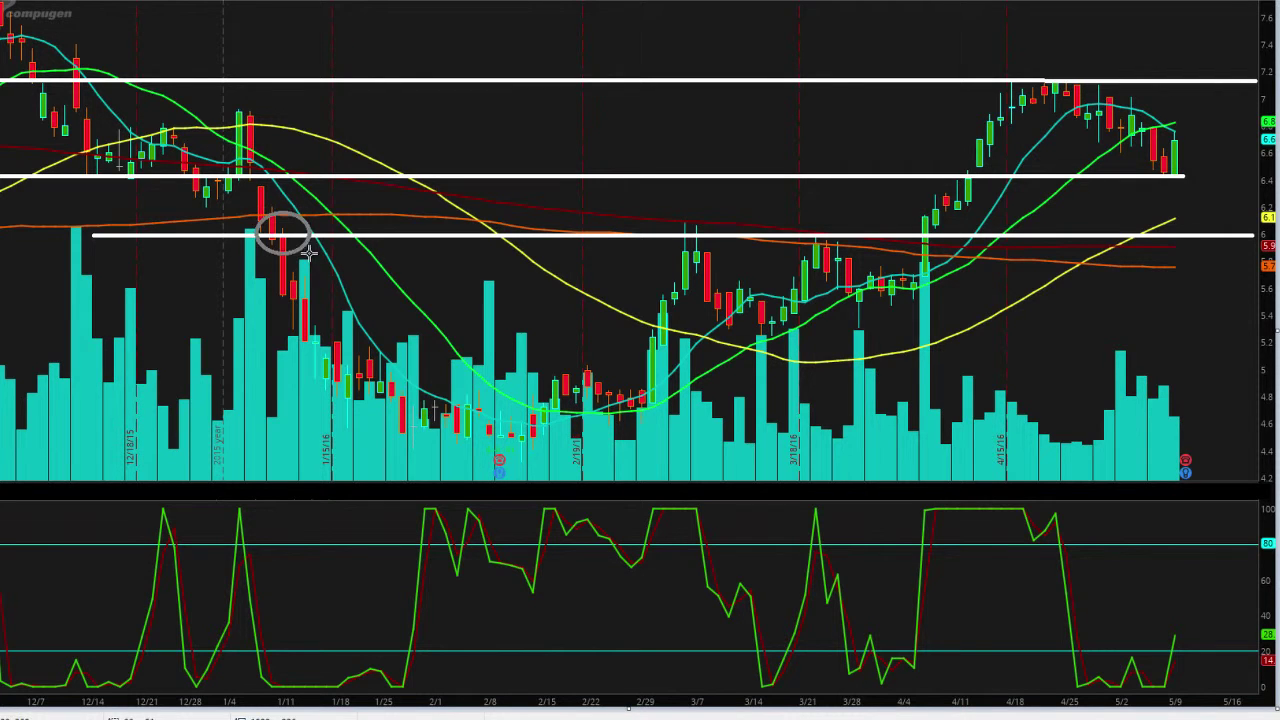
pyautogui.click(687, 238)
pyautogui.click(821, 240)
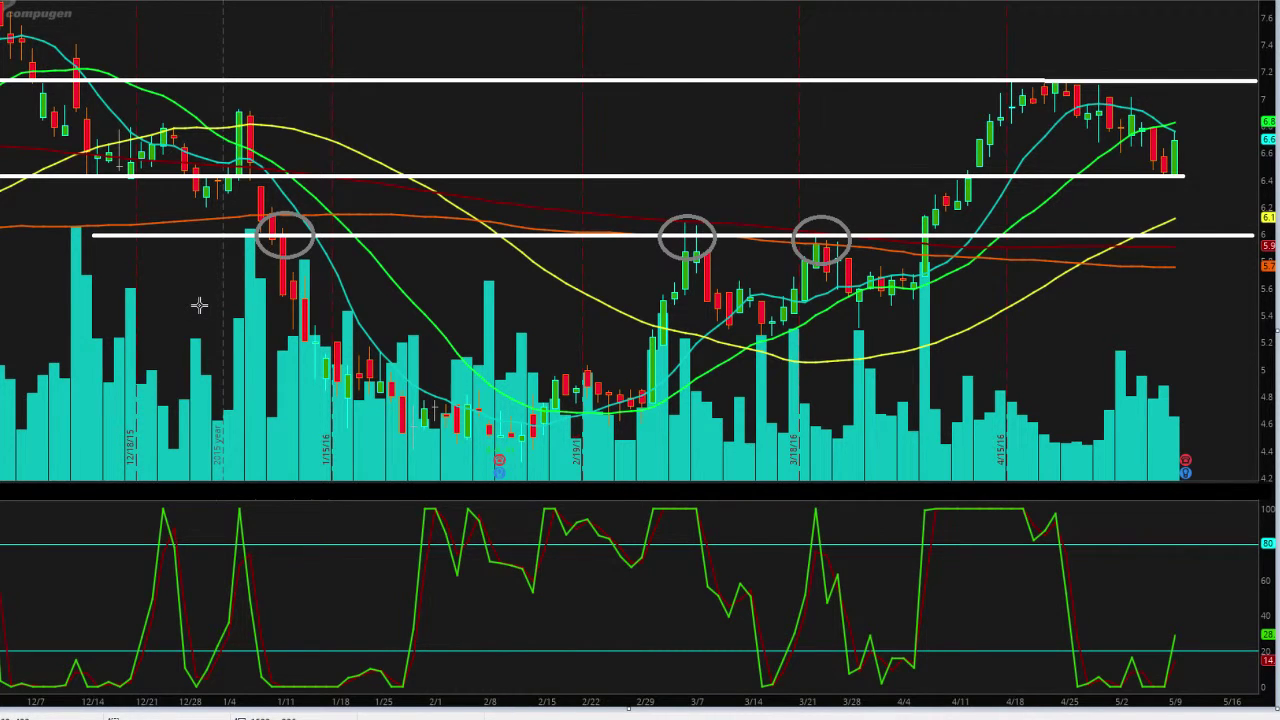
pyautogui.hotkey('ctrl', 'z')
pyautogui.hotkey('ctrl', 'z')
pyautogui.hotkey('ctrl', 'z')
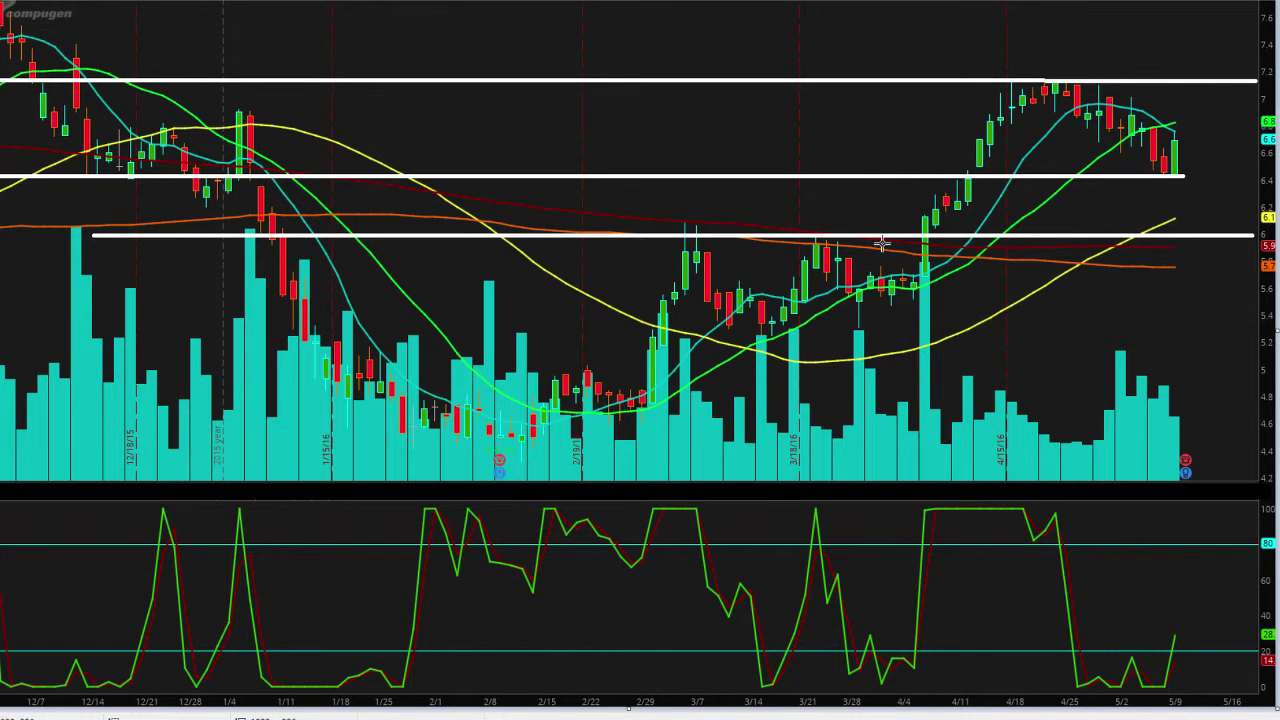
pyautogui.hotkey('ctrl', 'z')
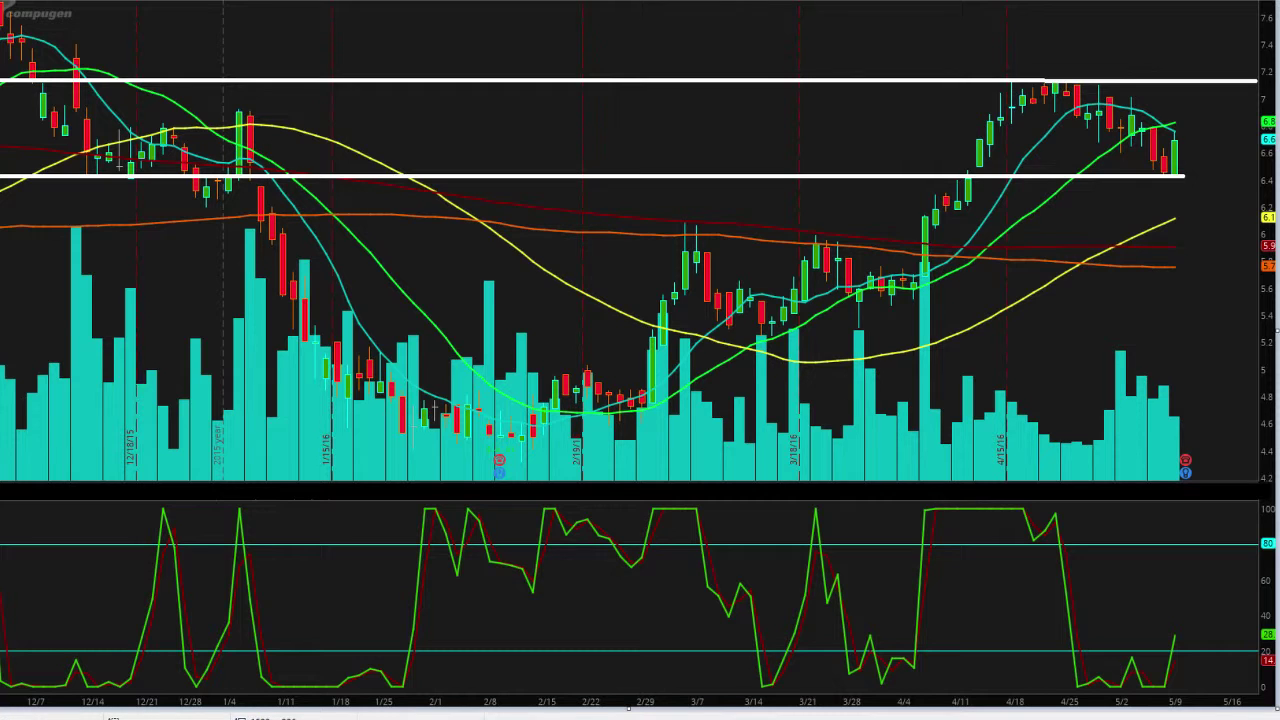
# Step: Loop the latest ends of the yellow, dark red and orange averages, draw a horizontal line just under 6, and undo both
pyautogui.moveTo(1178, 210)
pyautogui.mouseDown()
pyautogui.moveTo(1140, 226)
pyautogui.moveTo(1215, 265)
pyautogui.moveTo(1160, 290)
pyautogui.mouseUp()
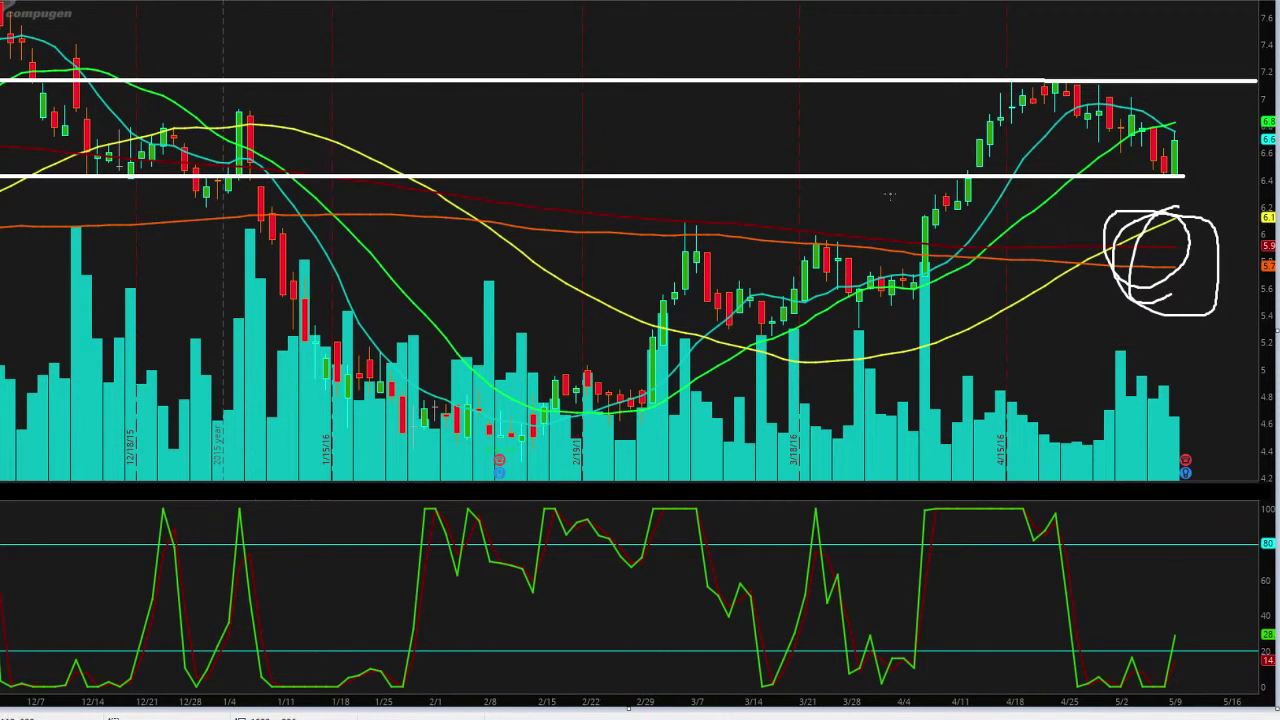
pyautogui.moveTo(1250, 240); pyautogui.dragTo(2, 211)
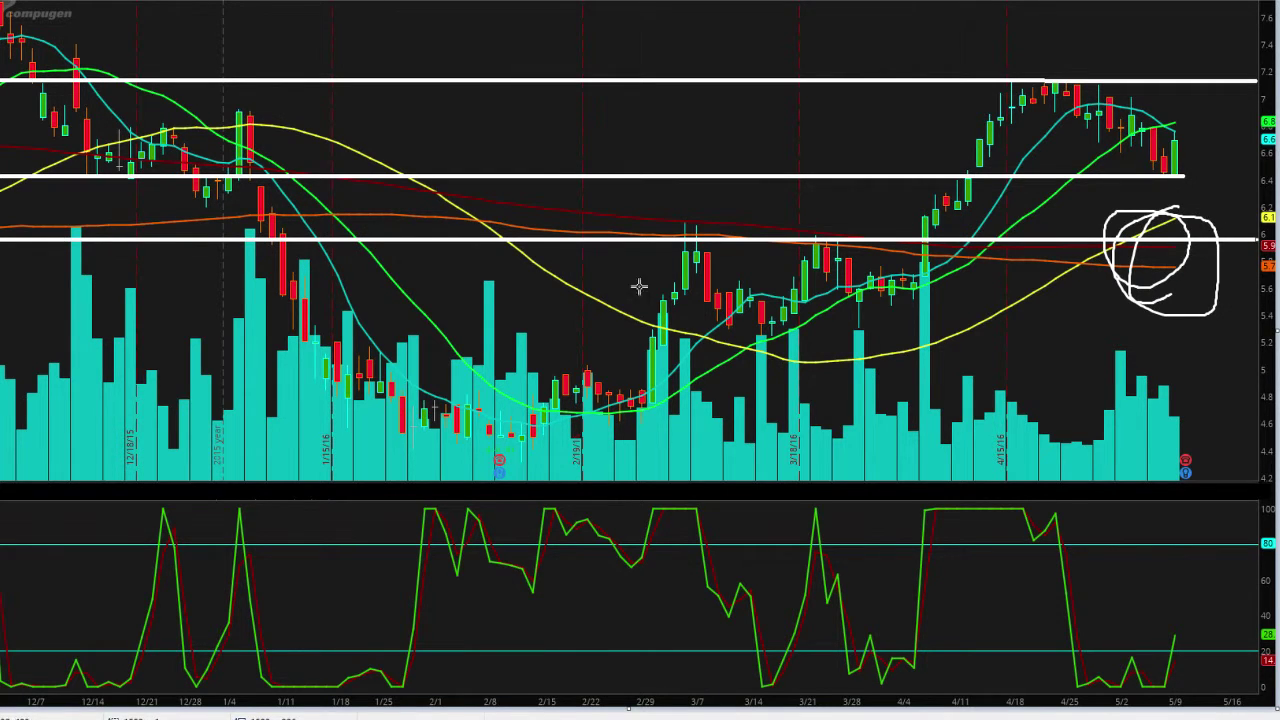
pyautogui.hotkey('ctrl', 'z')
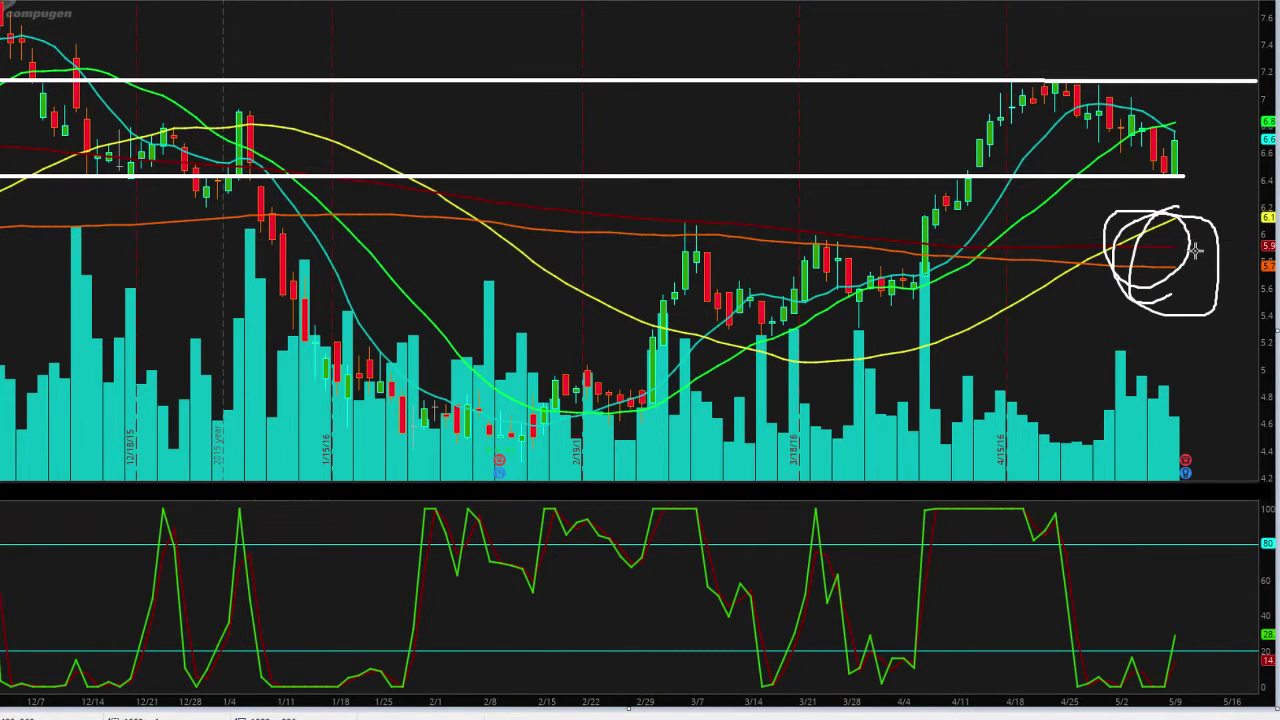
pyautogui.hotkey('ctrl', 'z')
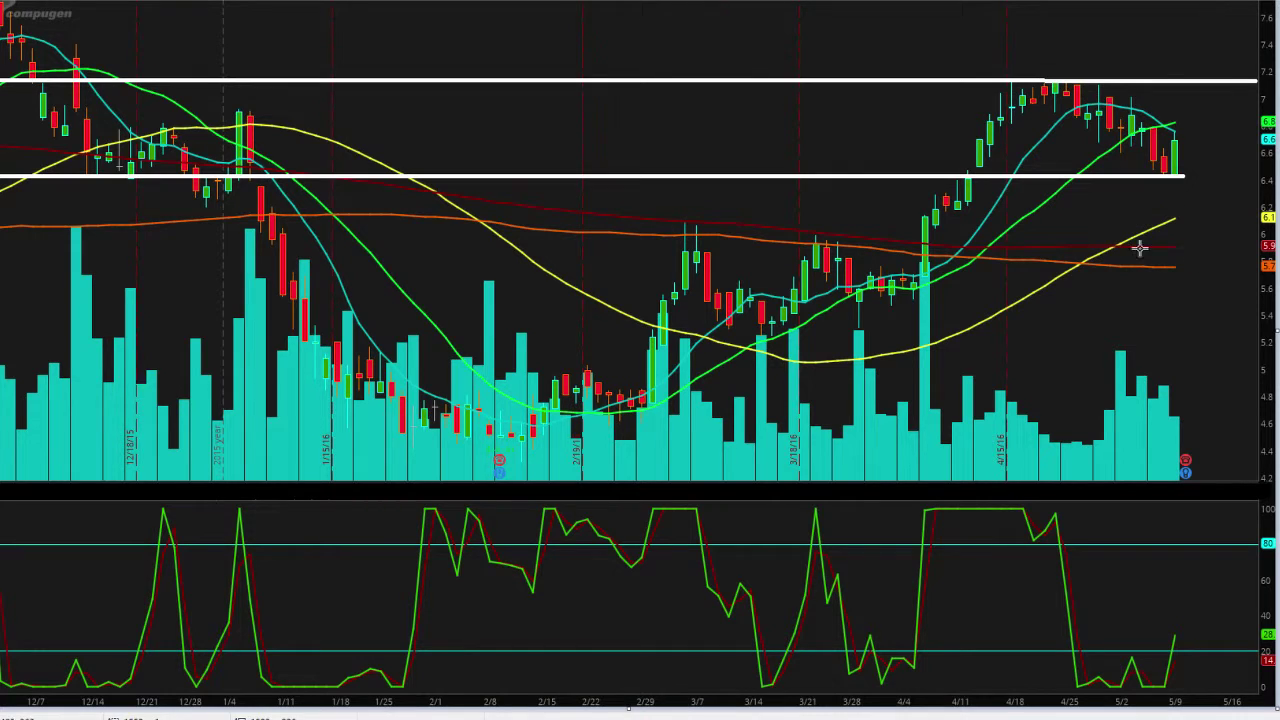
# Step: Draw a horizontal line across the chart at about 6 and a short rising stroke beside the latest candle above the 6.43 line
pyautogui.moveTo(1196, 193)
pyautogui.mouseDown()
pyautogui.moveTo(1178, 213)
pyautogui.moveTo(1190, 234)
pyautogui.mouseUp()
pyautogui.moveTo(1222, 258); pyautogui.dragTo(1190, 276)
pyautogui.moveTo(1256, 238); pyautogui.dragTo(29, 237)
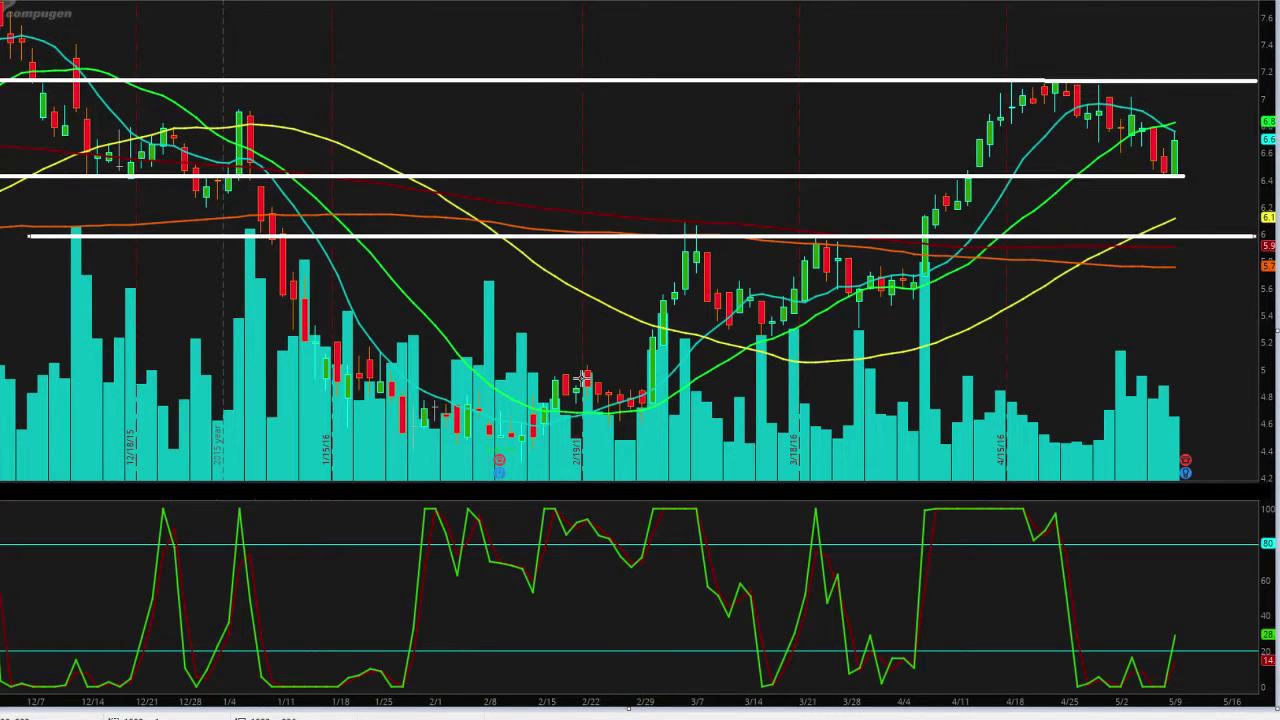
pyautogui.moveTo(1232, 136); pyautogui.dragTo(1198, 180)
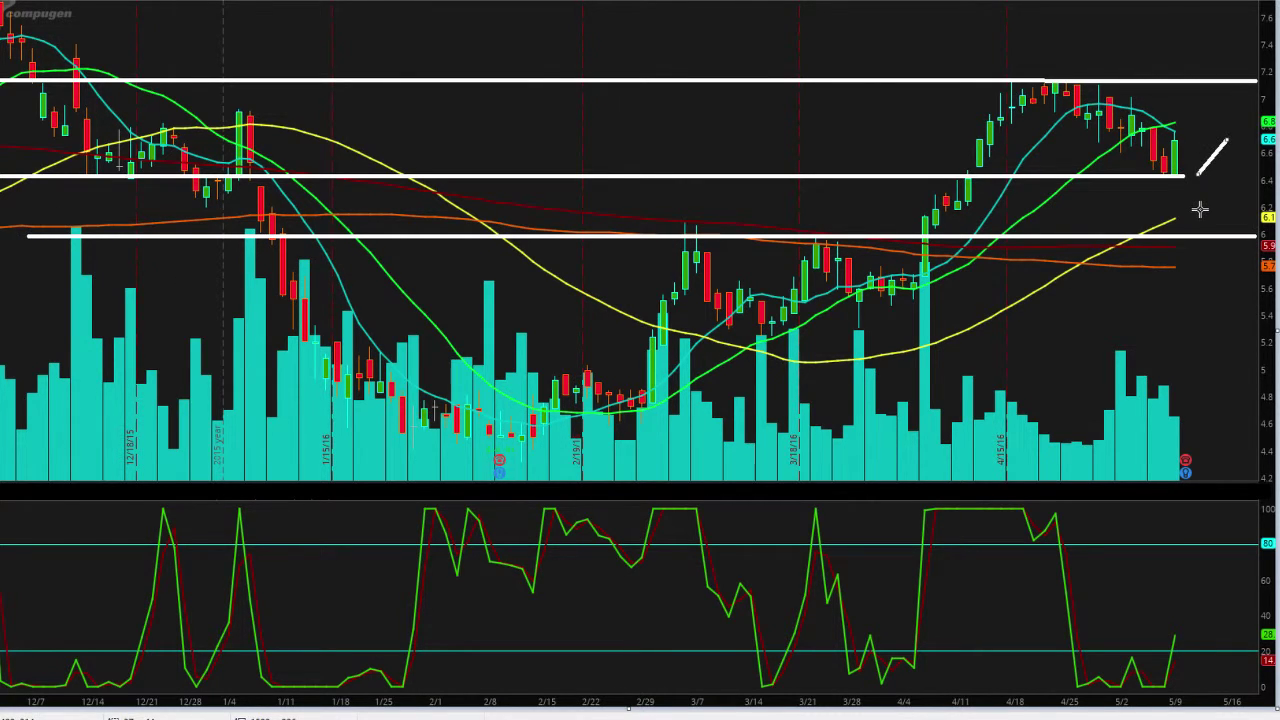